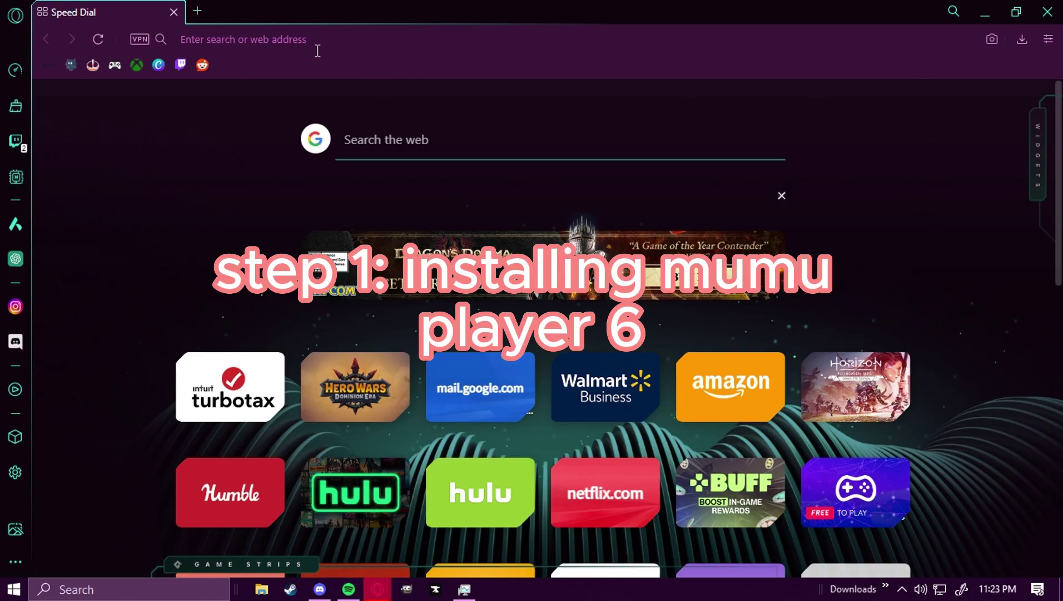
Search the web for "mumu player" and open the official MuMu Player website from the results.
click(278, 38)
text(mumu player)
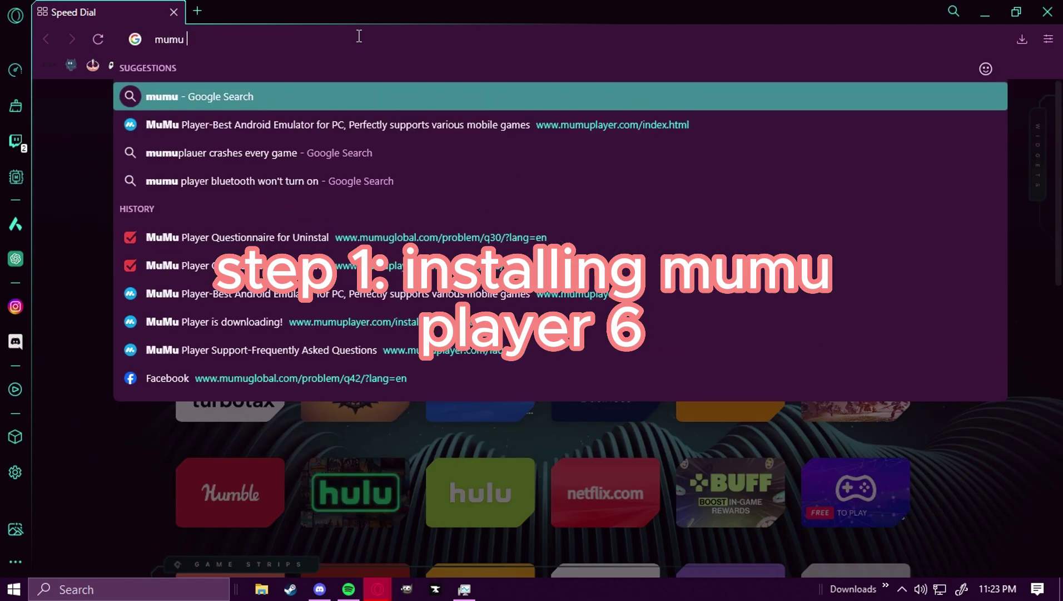
click(275, 100)
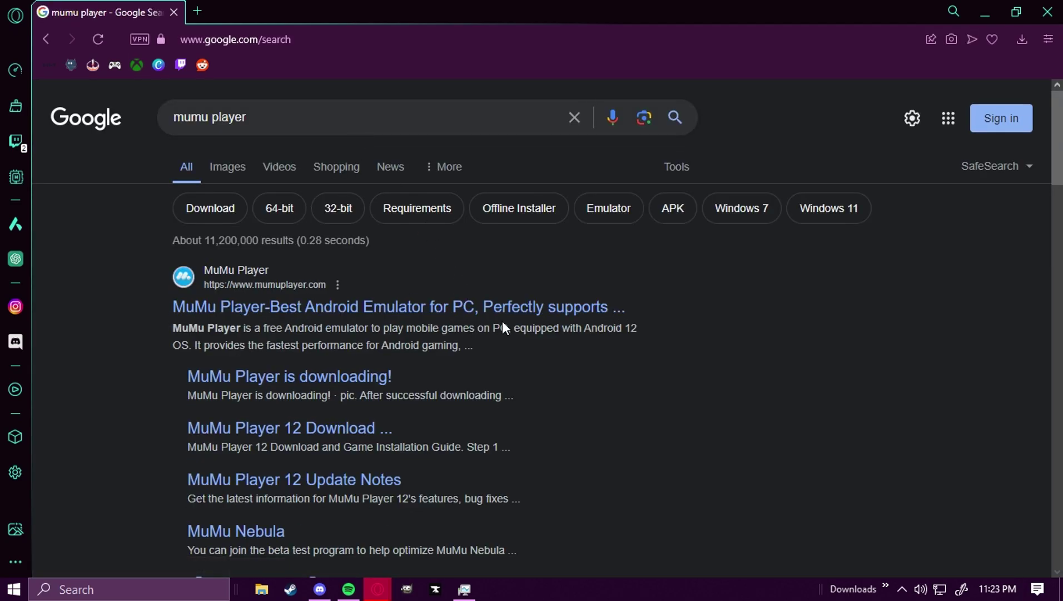
click(474, 309)
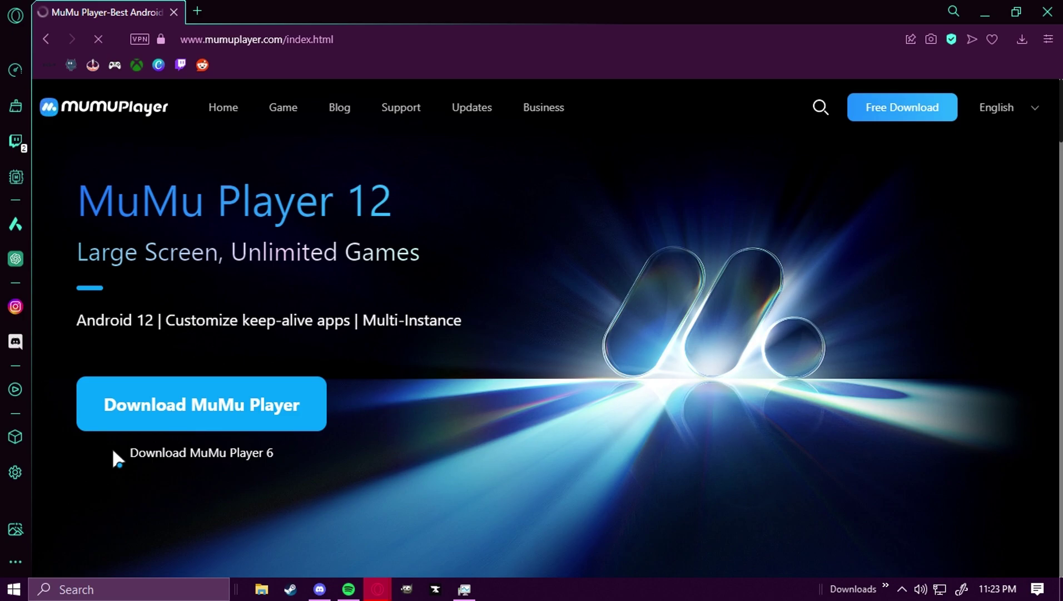
Download the MuMu Player 6 installer to the Downloads folder and launch it, allowing it to make changes to the device.
click(256, 462)
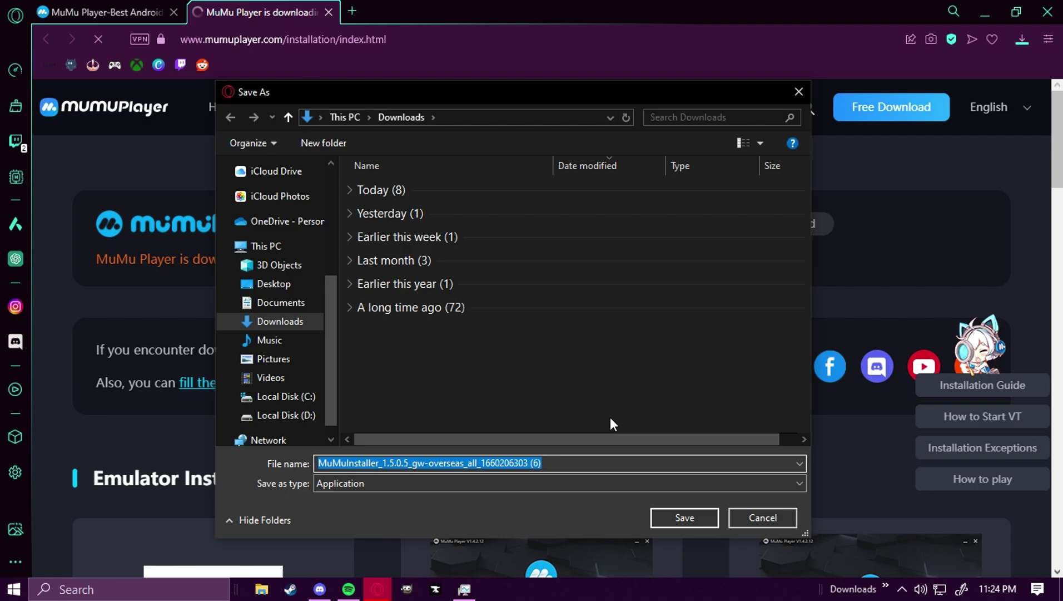
click(676, 512)
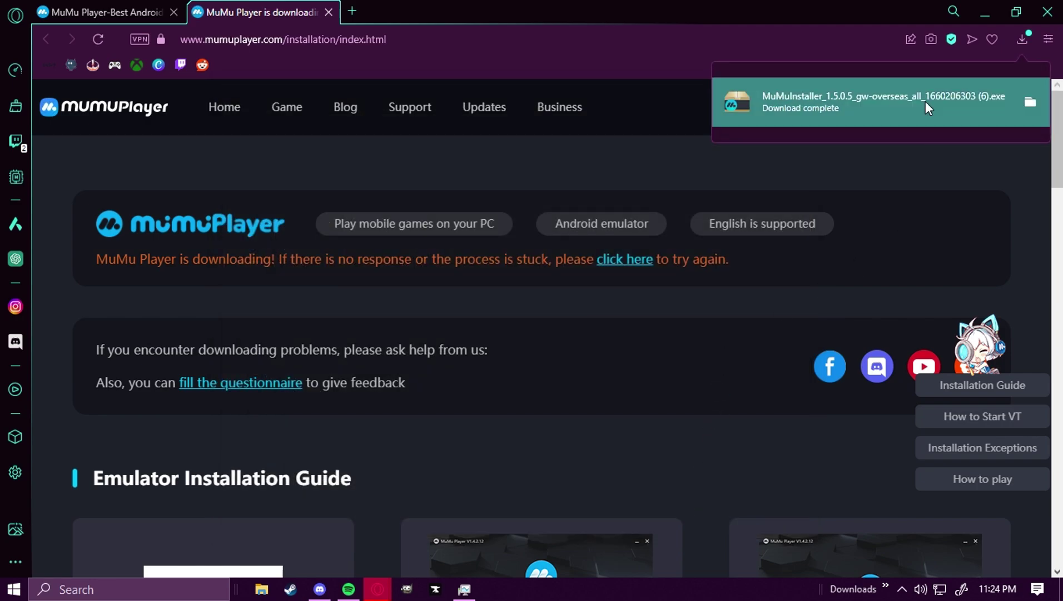
click(922, 110)
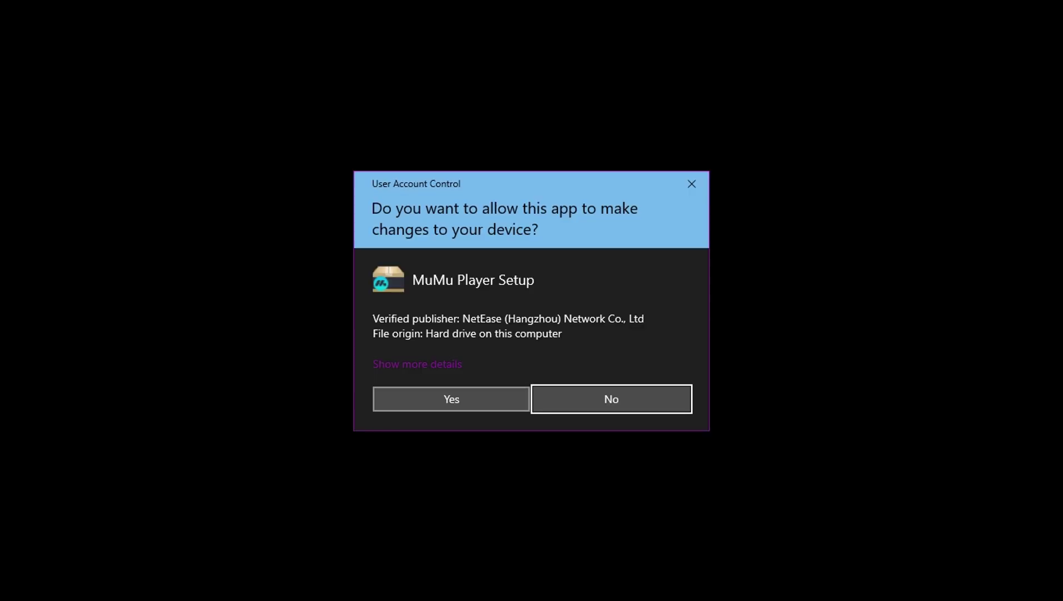
click(451, 398)
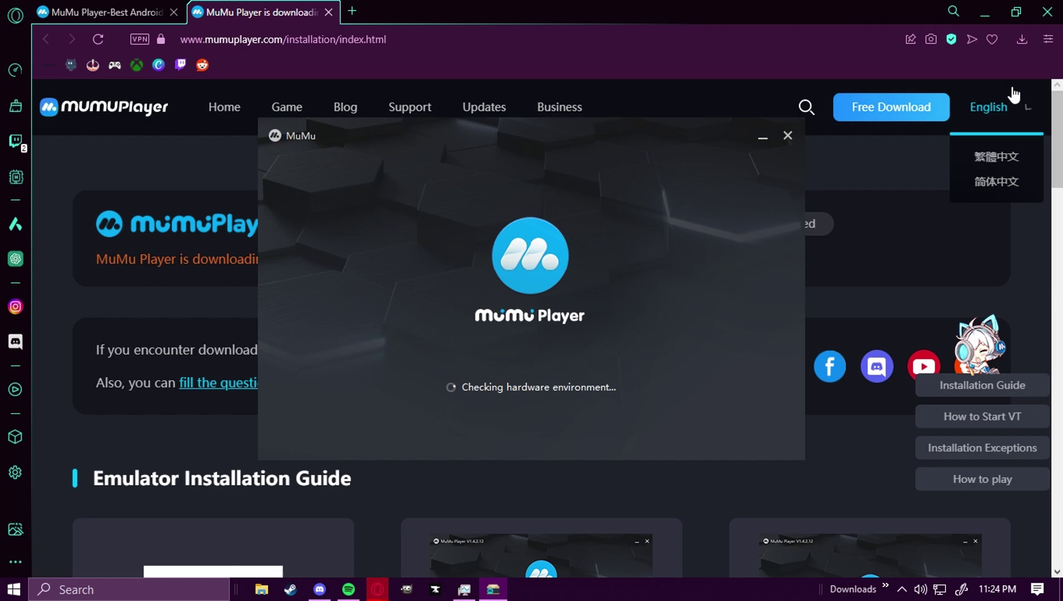
Minimise the browser and start the Quick Install of MuMu Player.
click(994, 22)
click(994, 21)
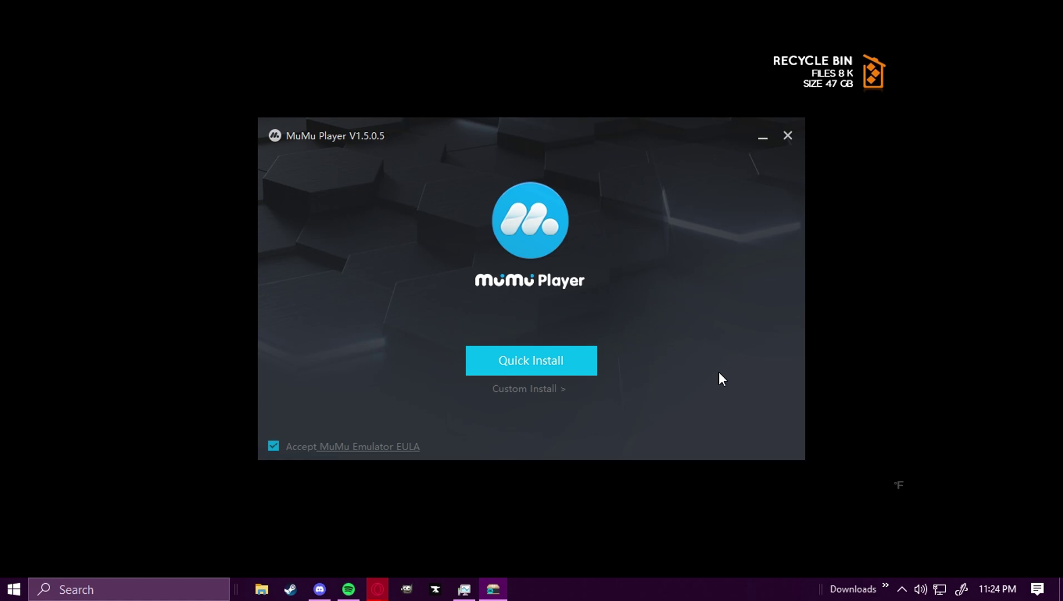
click(500, 361)
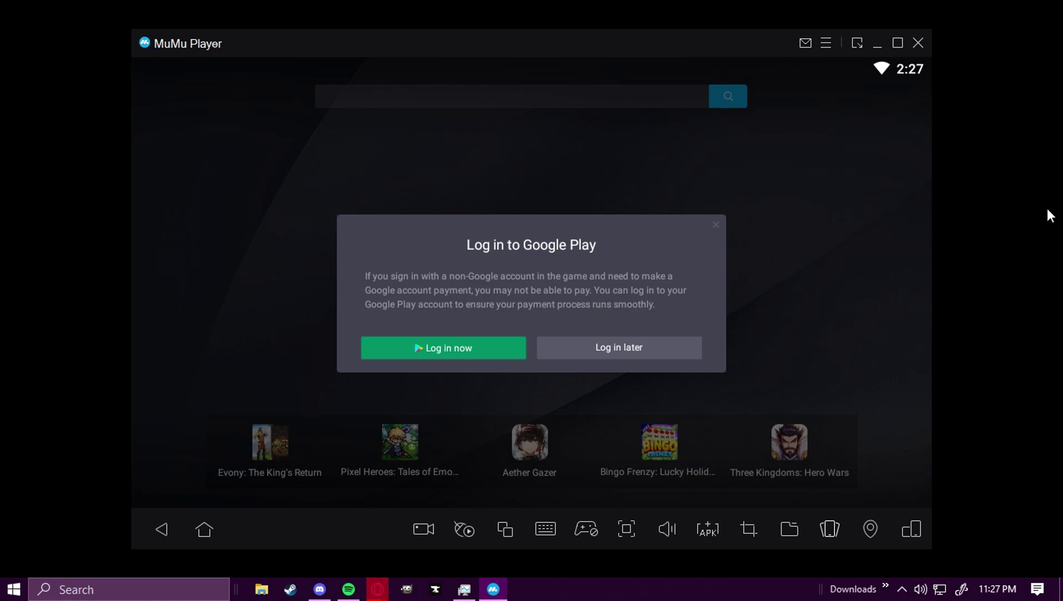
Dismiss the Google Play login prompt and open the Apps list in the emulator's system Settings.
click(716, 227)
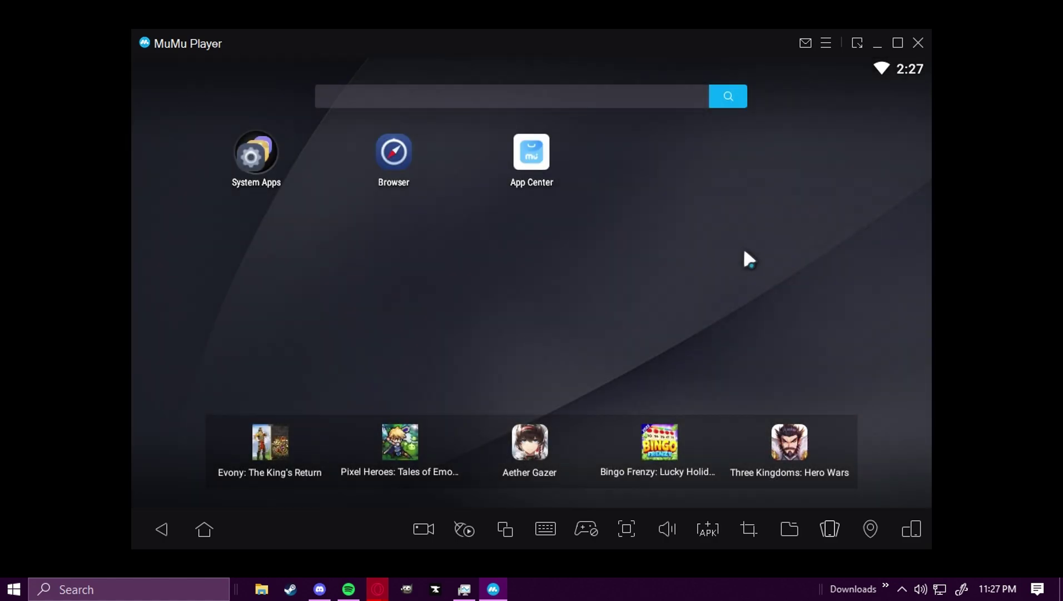
click(253, 156)
click(220, 159)
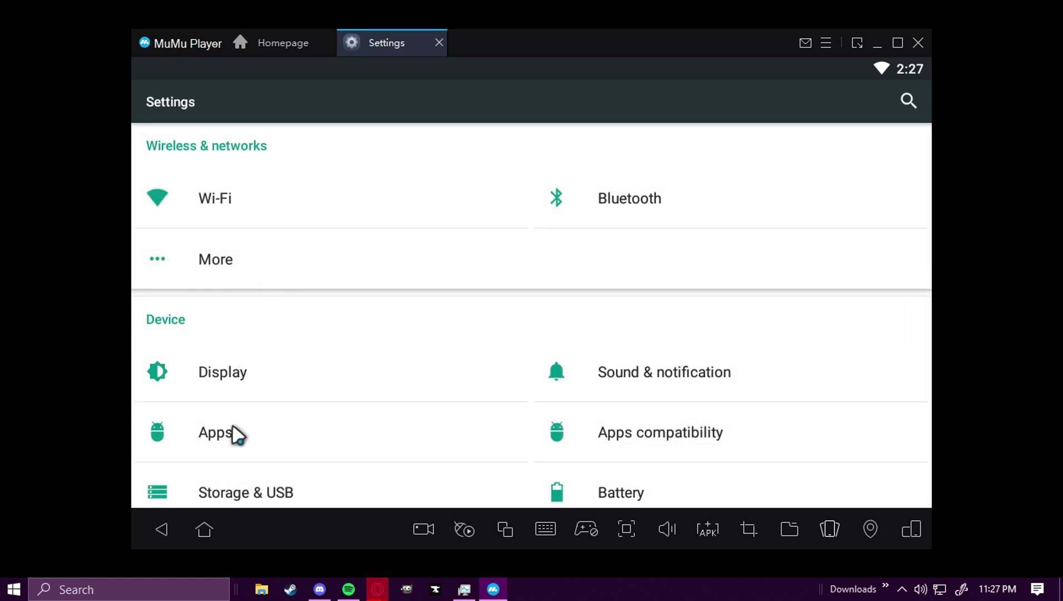
click(222, 435)
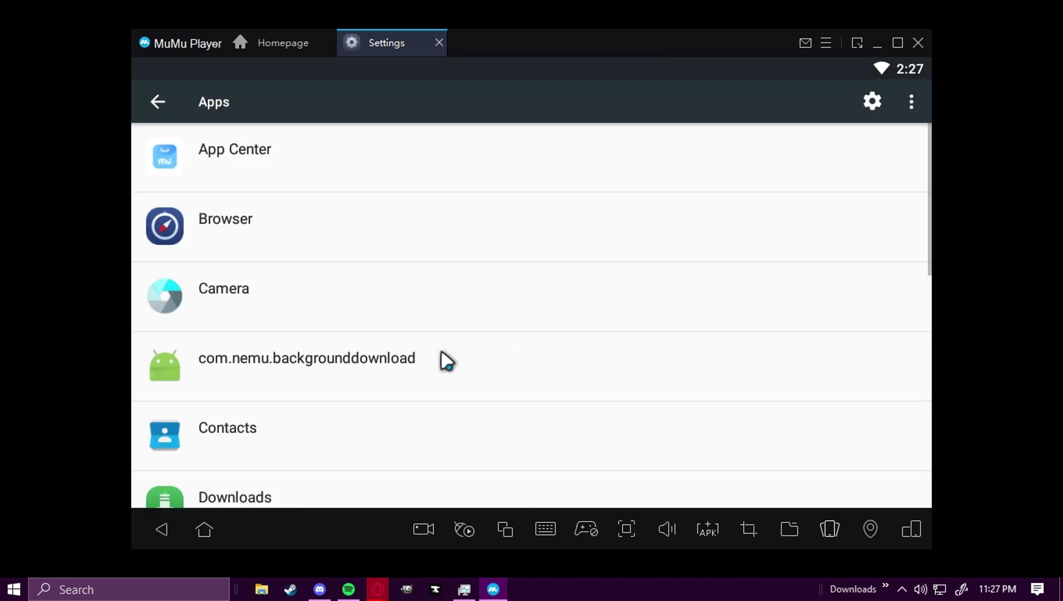
Disable the built-in Browser app and close Settings.
click(242, 240)
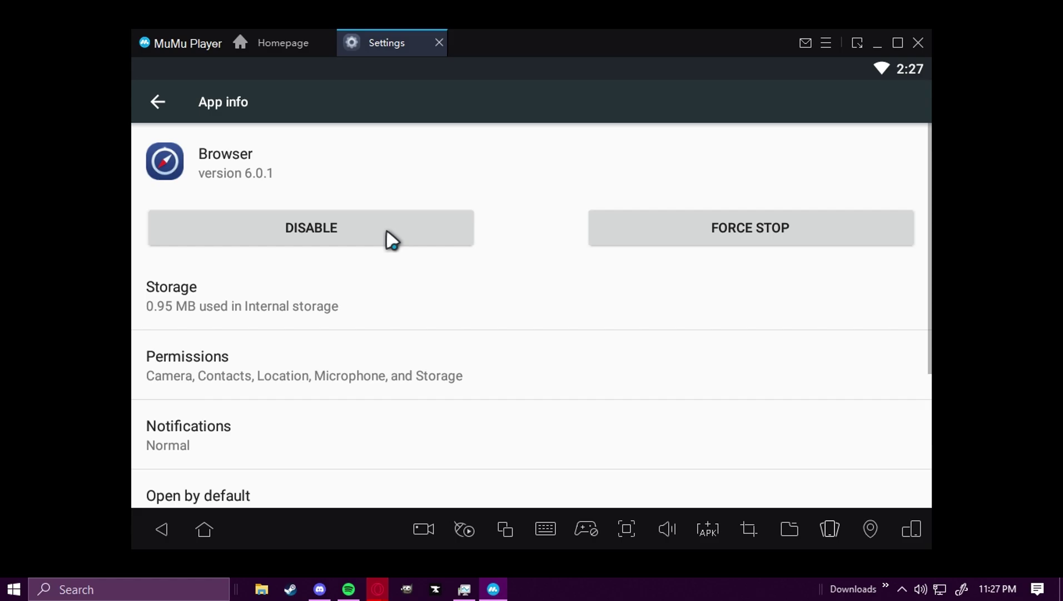
click(392, 240)
click(726, 324)
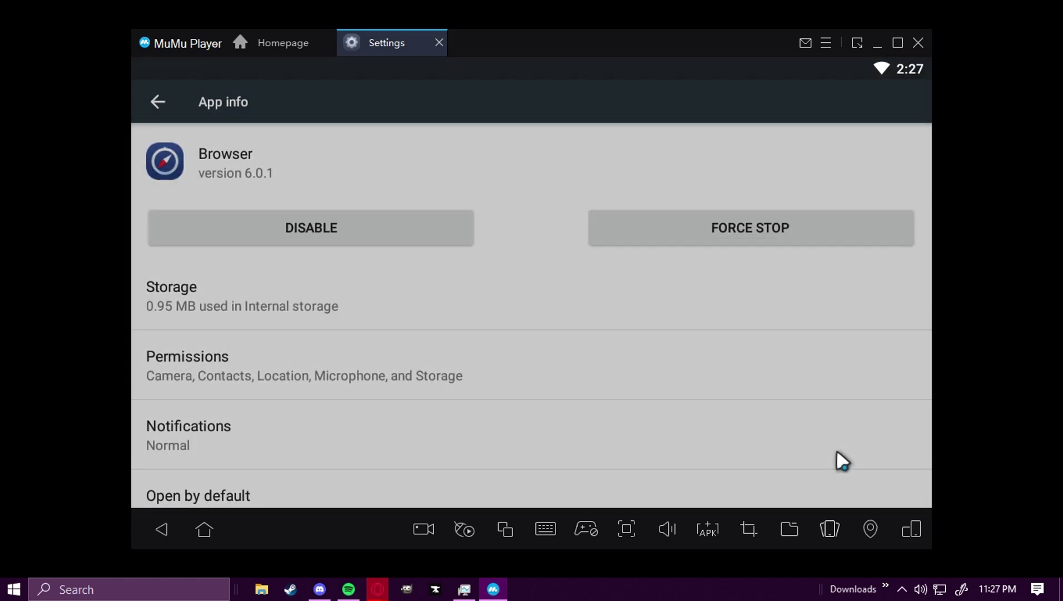
click(284, 49)
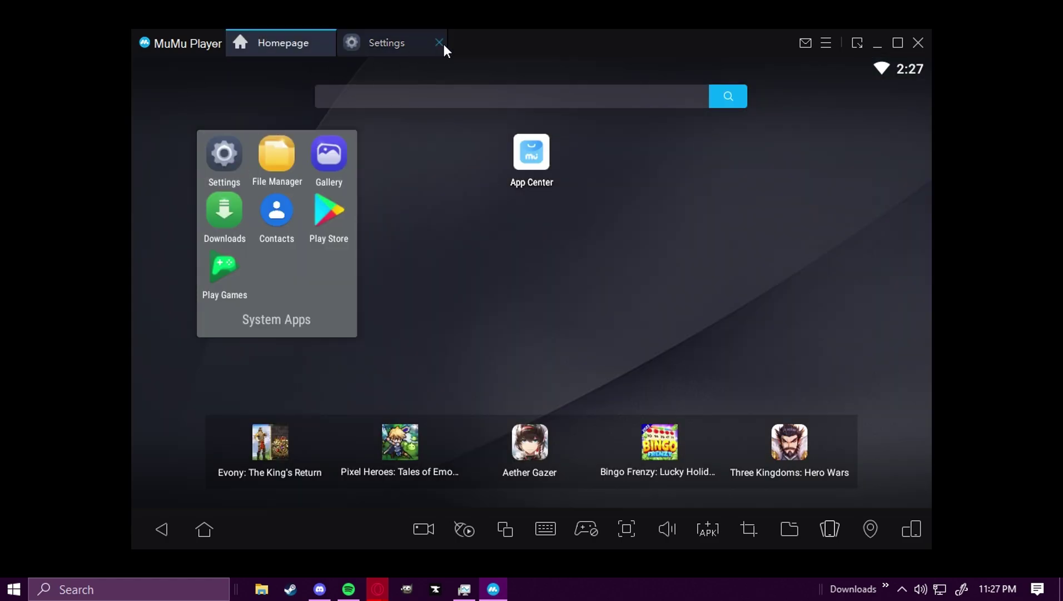
click(443, 45)
Open the Play Store and sign in to Google with the account e-mail and password.
click(320, 217)
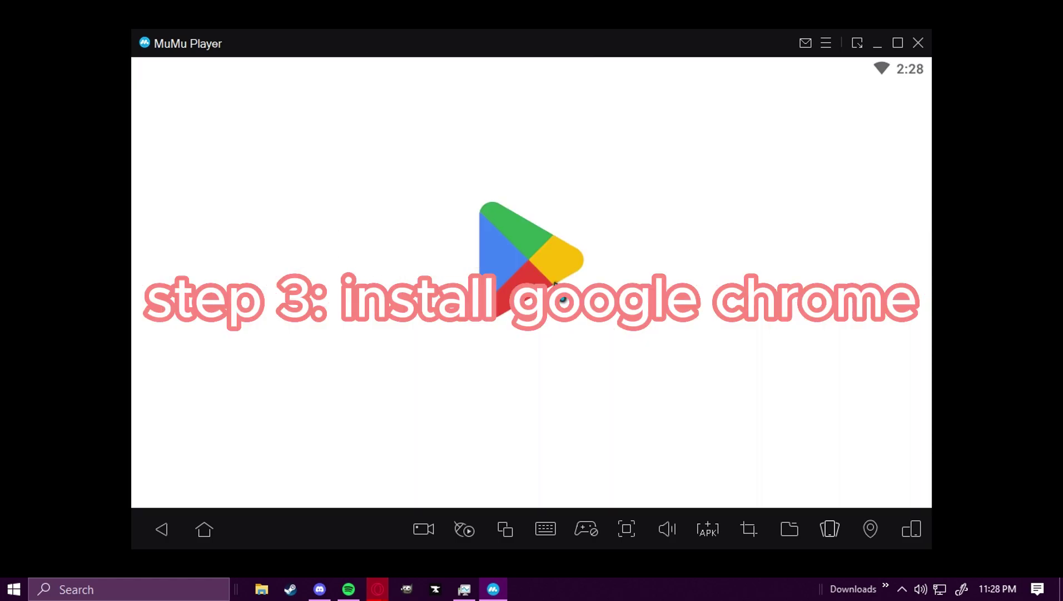
click(581, 404)
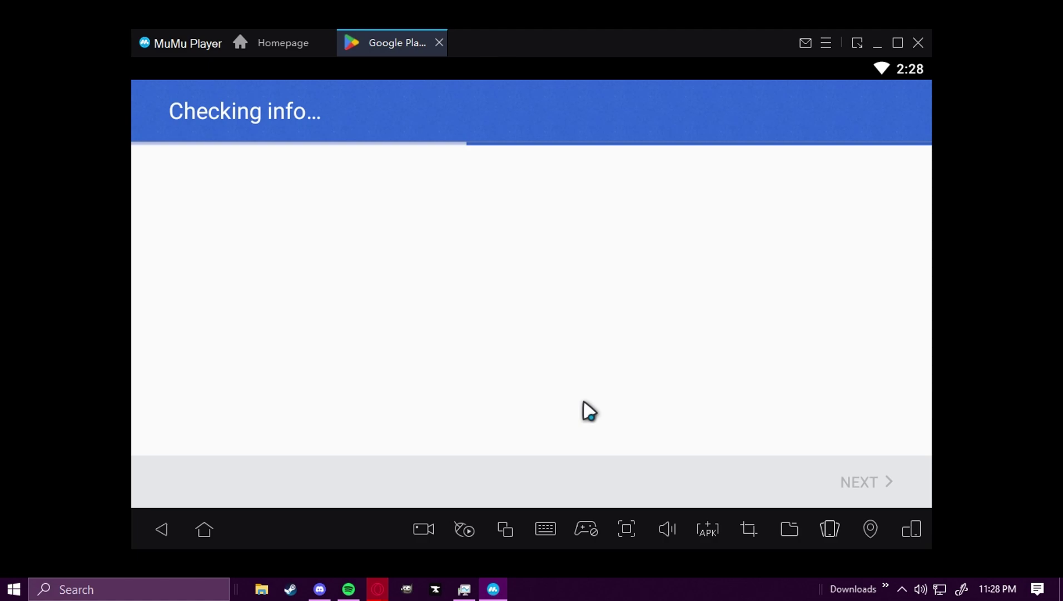
click(653, 337)
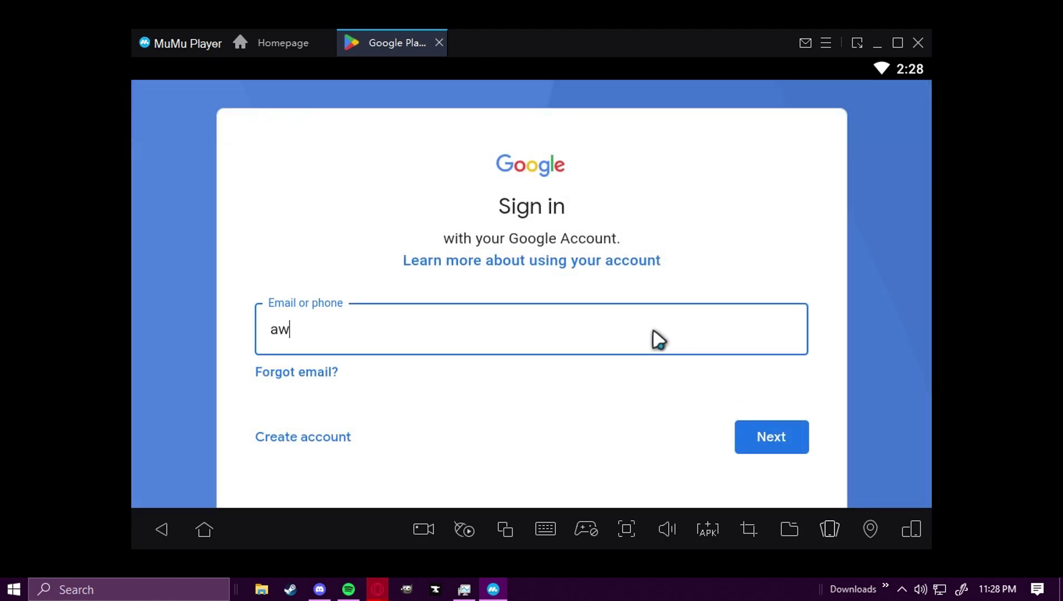
key(Return)
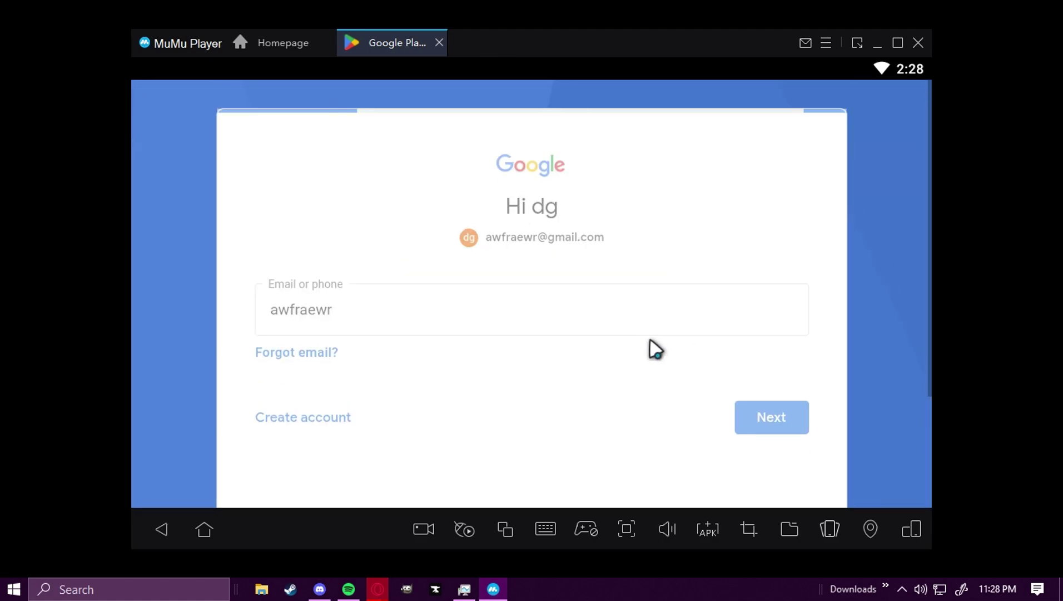
text(••••••••••)
key(Return)
Finish the Google account setup for personal use of the device, with basic device backup turned off.
scroll(633, 368, down, 3)
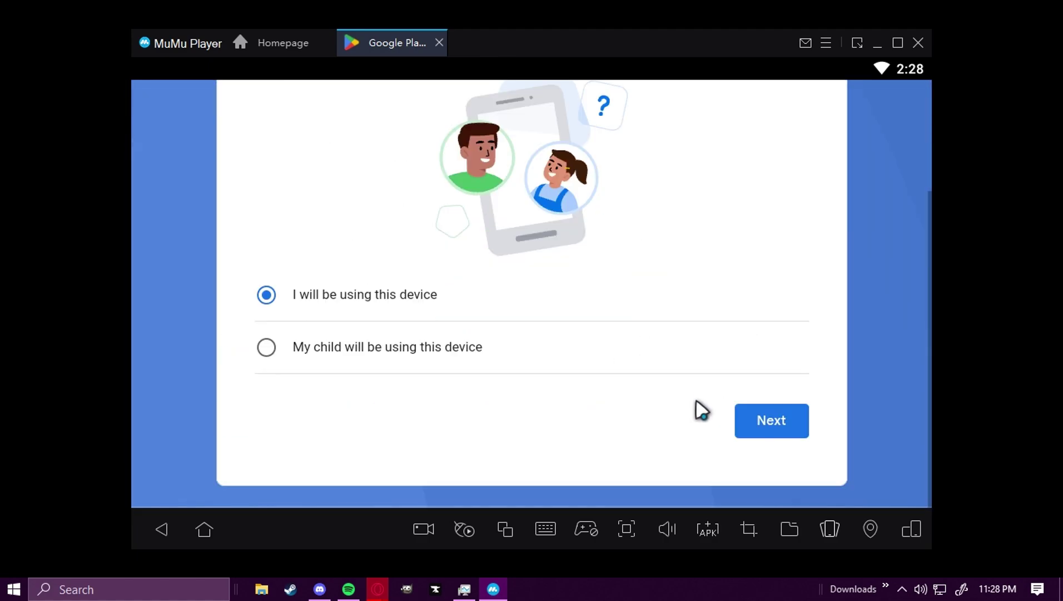
click(805, 437)
click(766, 450)
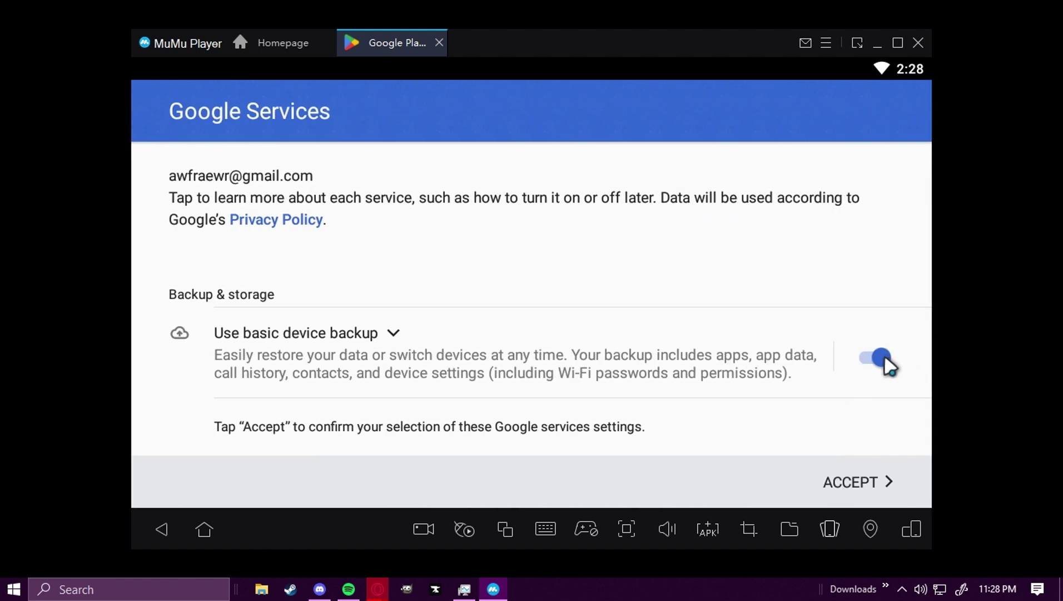
click(882, 359)
click(880, 483)
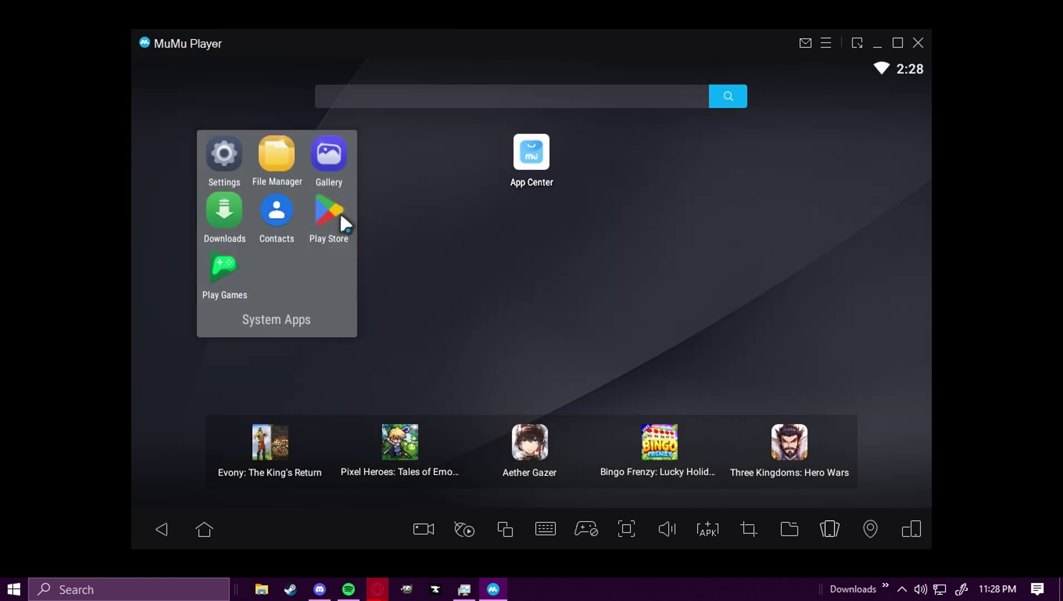
Search the Play Store for "chrome" and install Google Chrome.
click(340, 214)
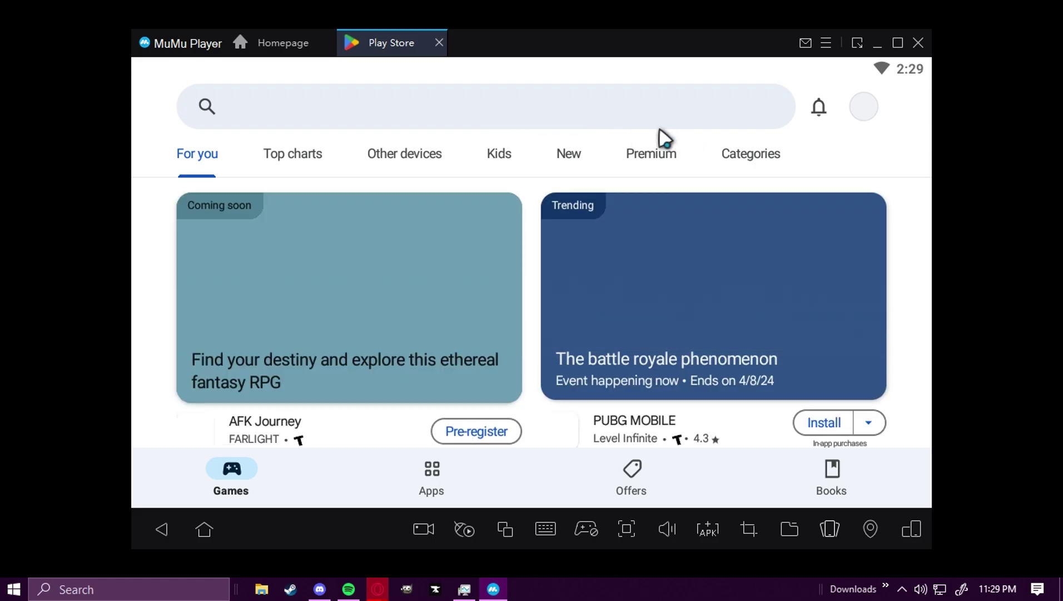
click(427, 96)
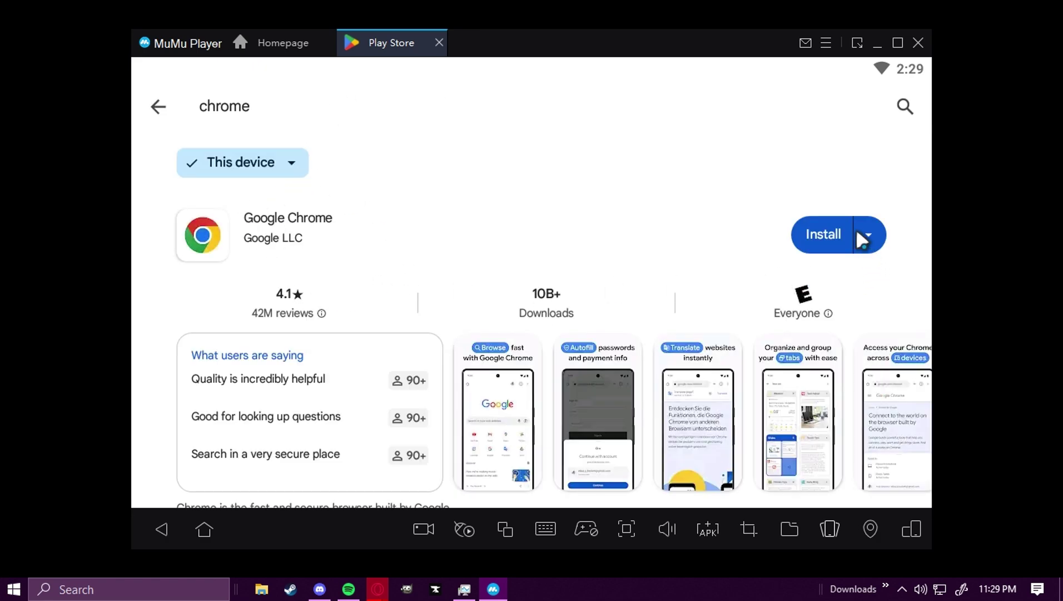
click(823, 234)
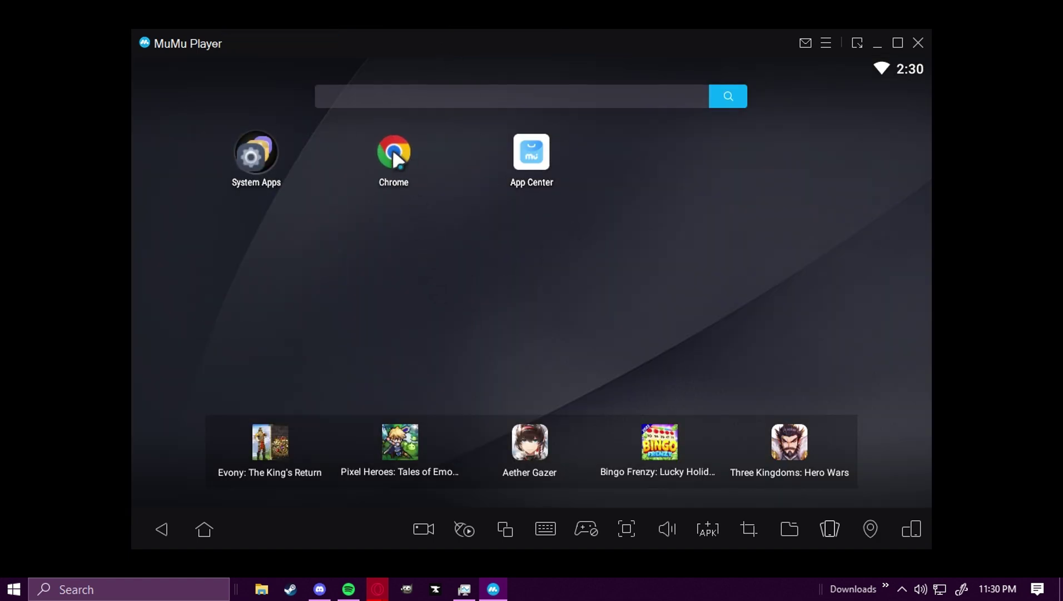
Launch Chrome, search for "pgsharp" and open the pgsharp.com website.
click(393, 153)
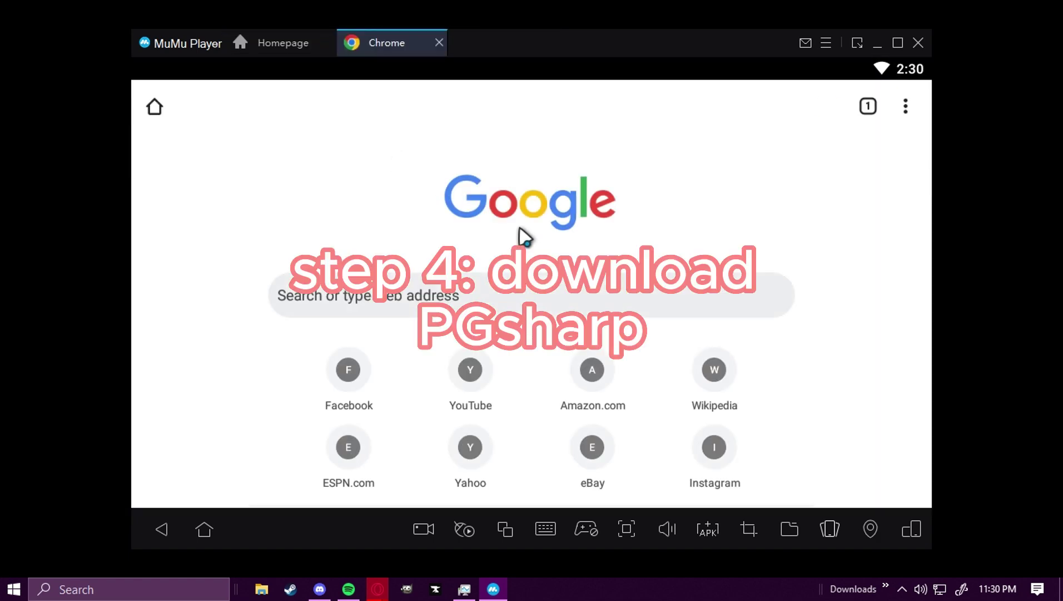
click(462, 280)
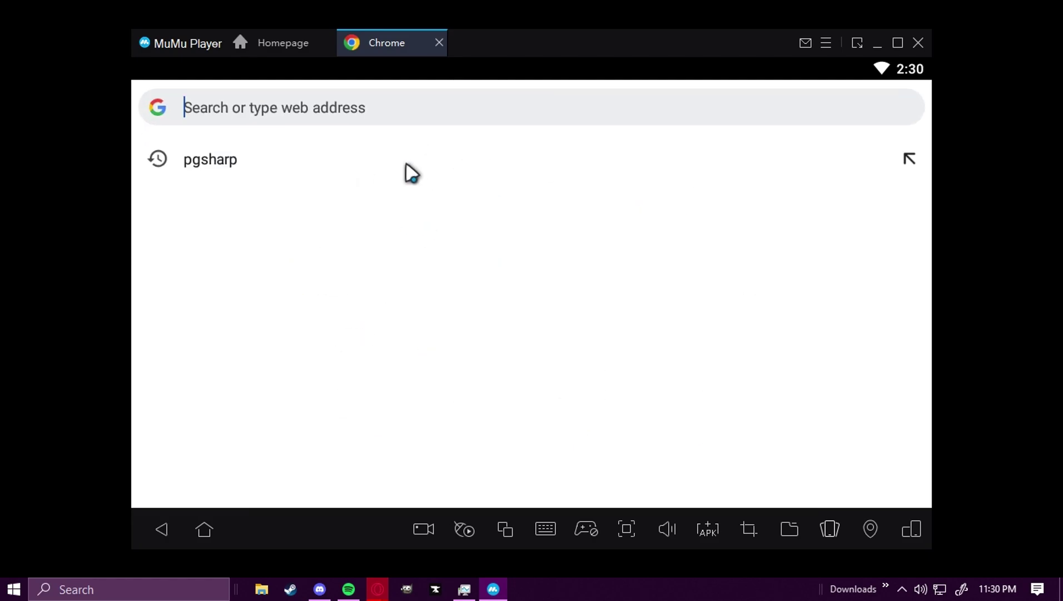
text(pgsharp)
key(Return)
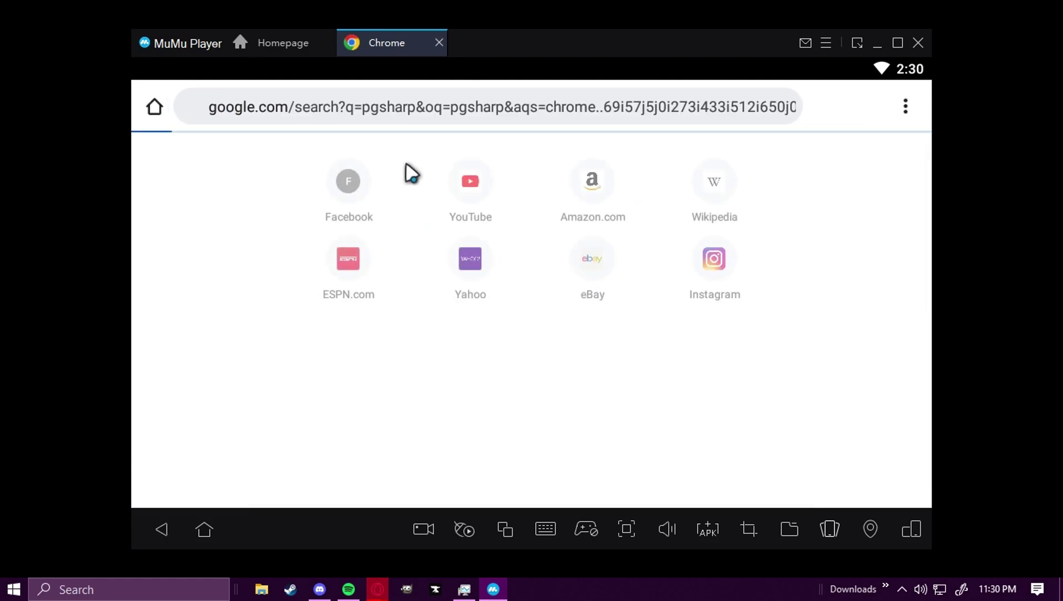
click(294, 422)
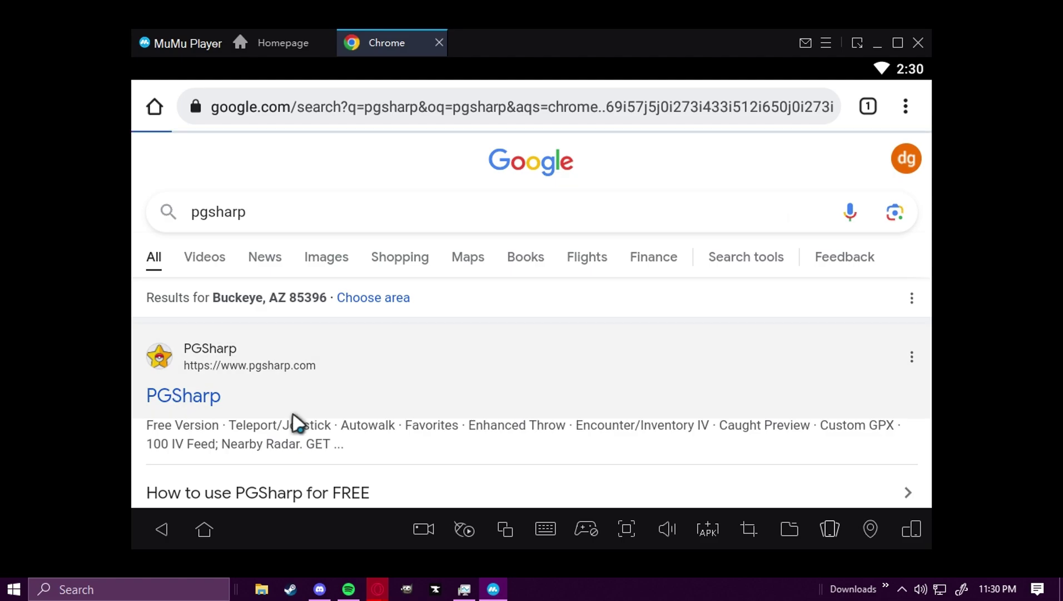
Open the MEGA download page for the previous PGSharp ARM64 version, 1.141.0, from the PGSharp site.
scroll(457, 393, down, 10)
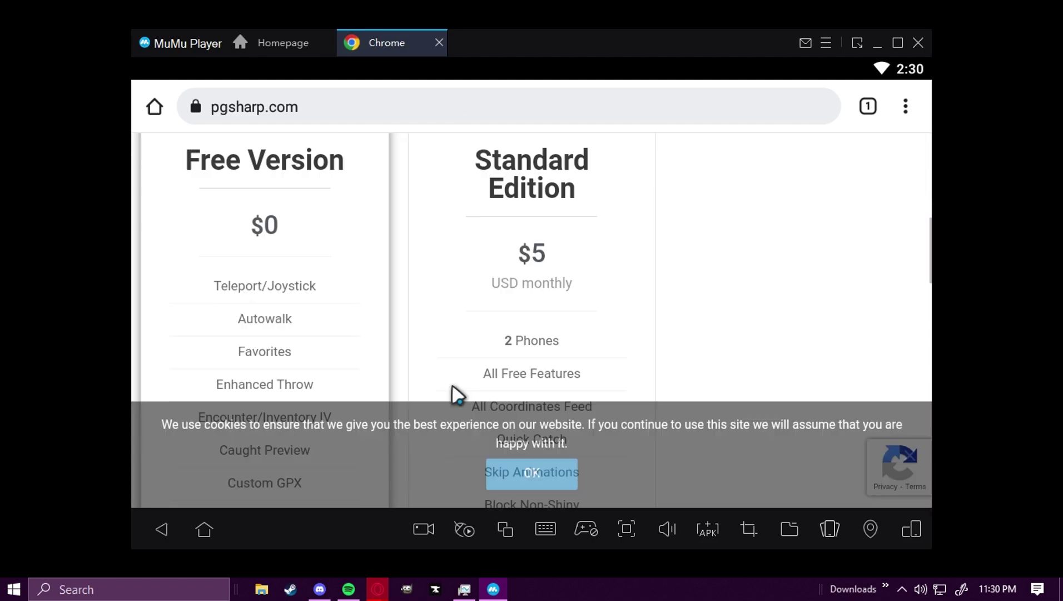
click(910, 455)
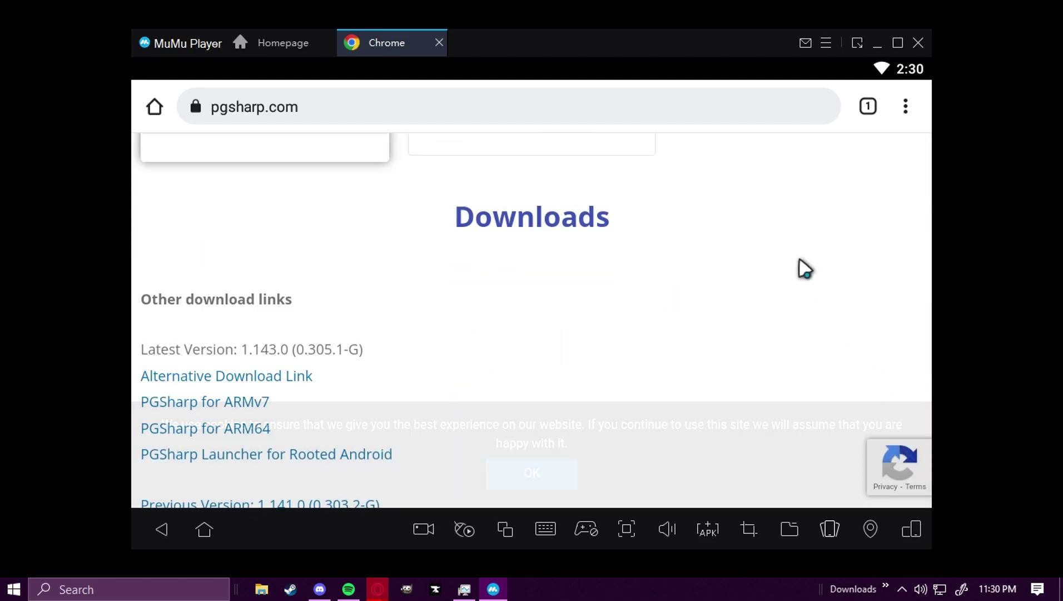
scroll(804, 268, up, 5)
scroll(805, 268, up, 5)
click(270, 270)
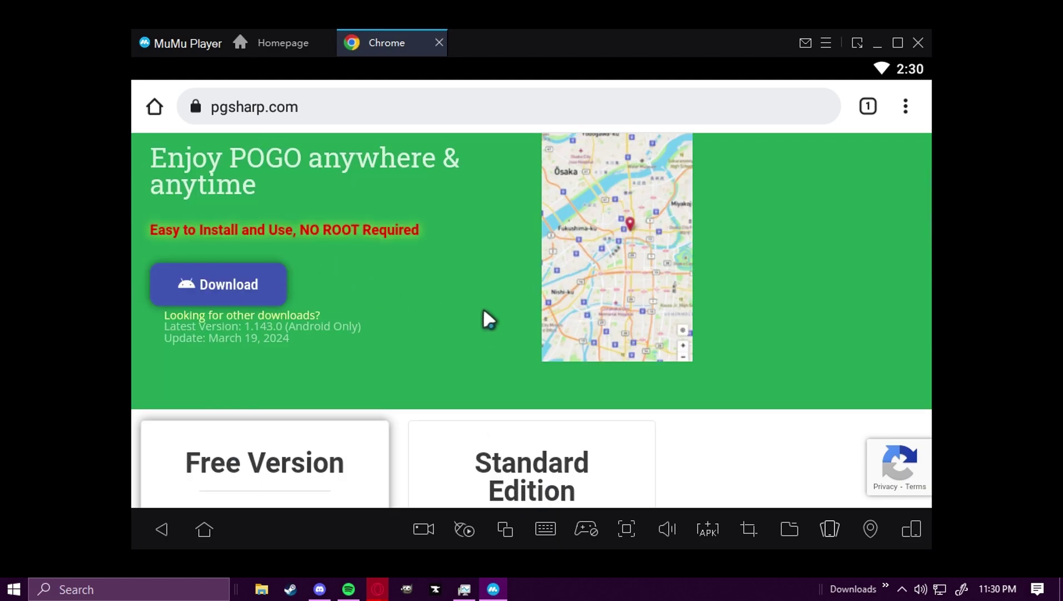
scroll(645, 330, down, 1)
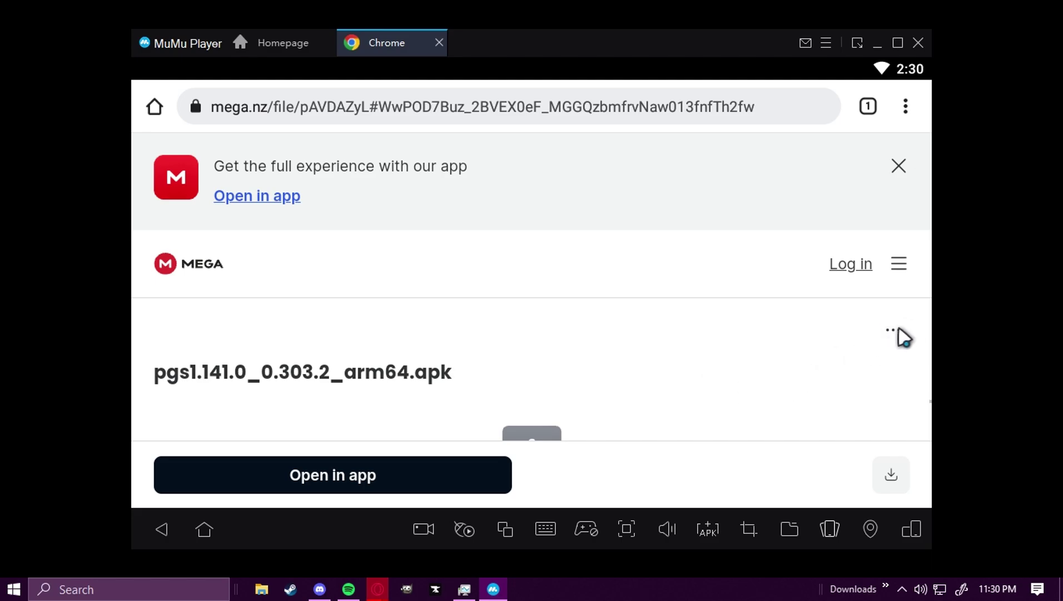
Download pgs1.141.0_0.303.2_arm64.apk from MEGA, agreeing to download the file again.
click(894, 334)
click(394, 340)
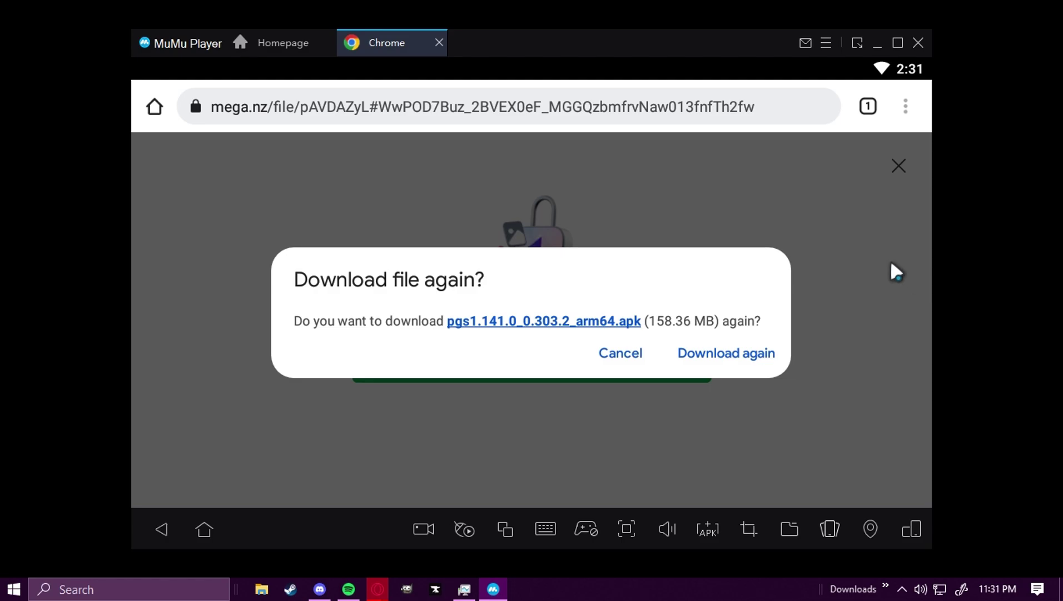
click(748, 360)
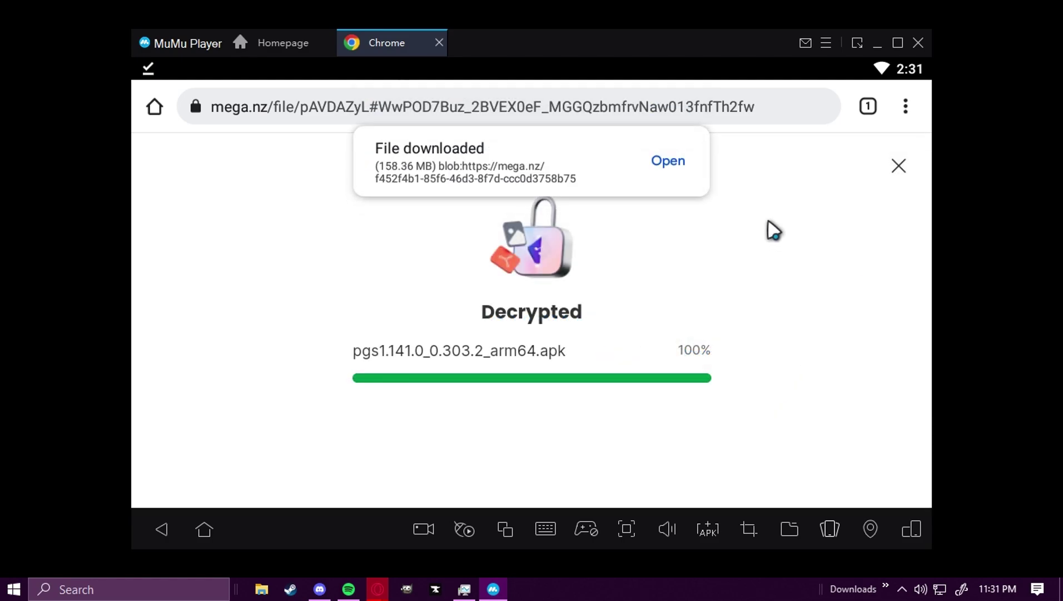
Install the downloaded Pokémon GO APK in the emulator and launch the game.
click(675, 160)
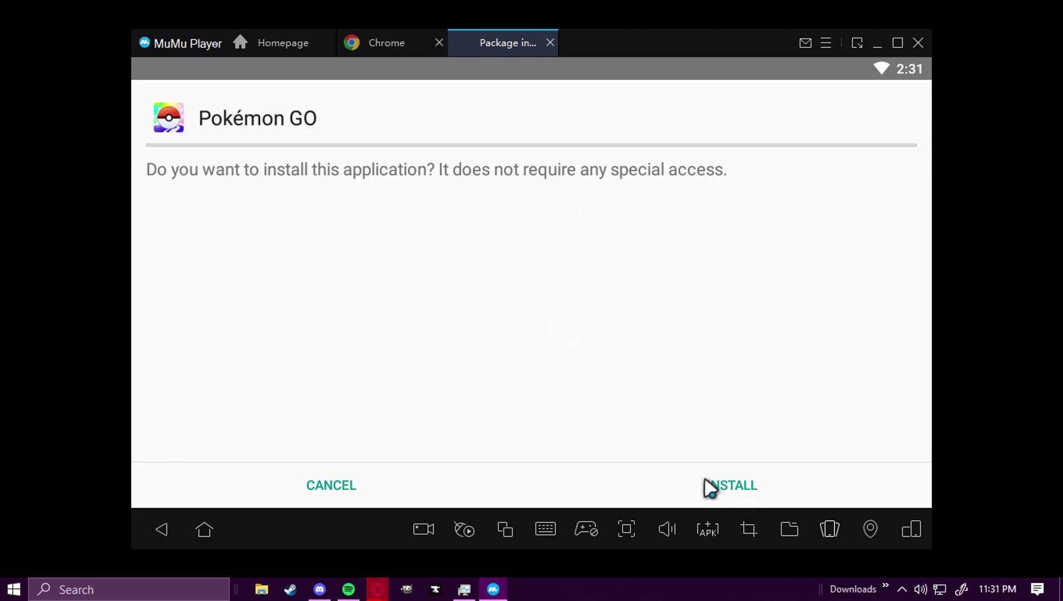
click(732, 489)
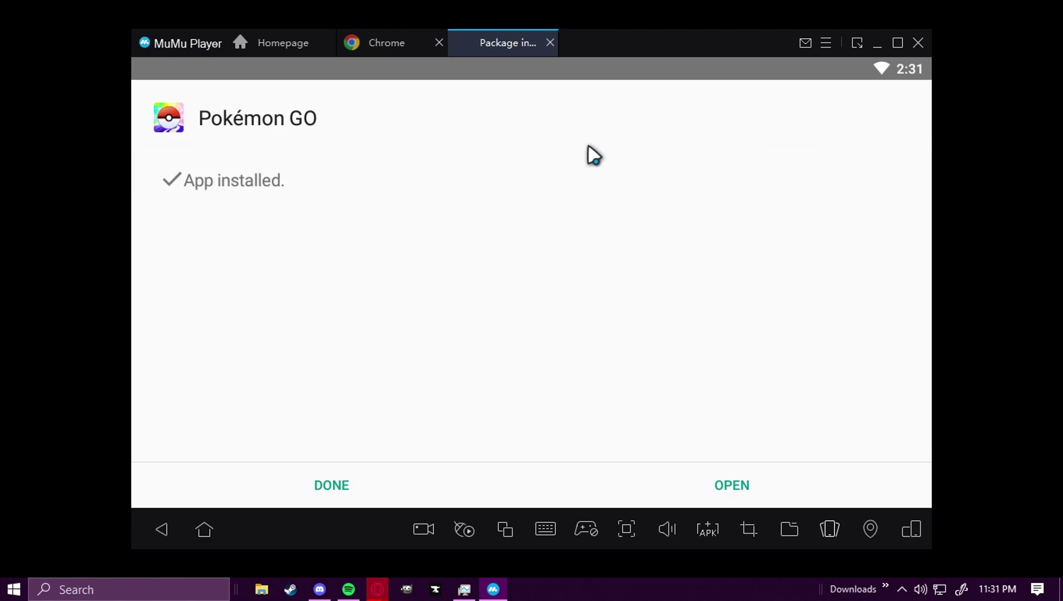
click(734, 480)
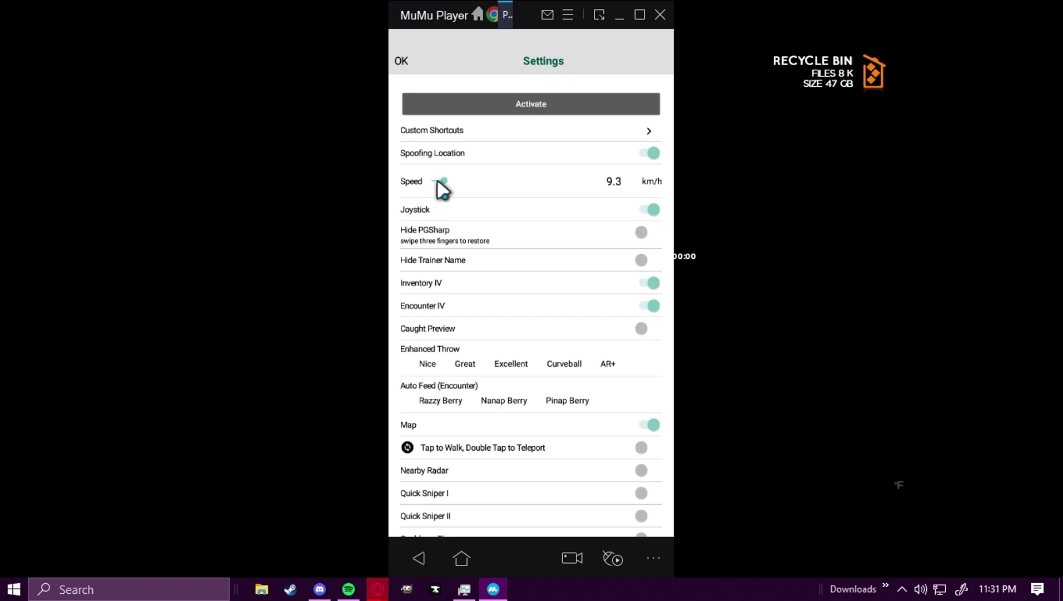
Enable Hide Trainer Name in the PGSharp settings and return to the game.
click(644, 249)
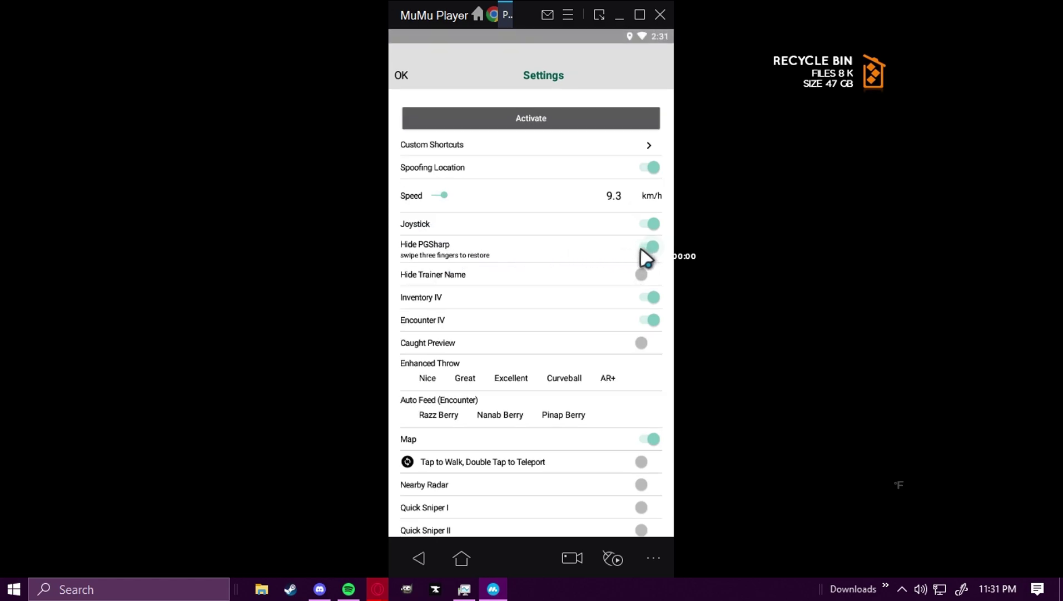
click(649, 274)
click(401, 75)
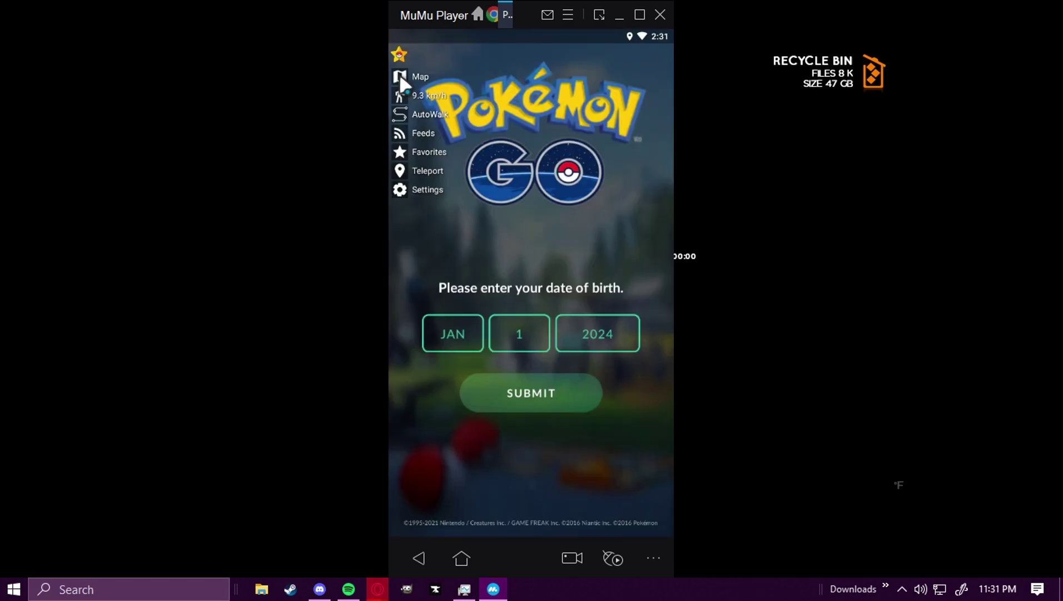
Choose a birth year in the age check and submit the date of birth.
click(573, 328)
scroll(595, 345, down, 10)
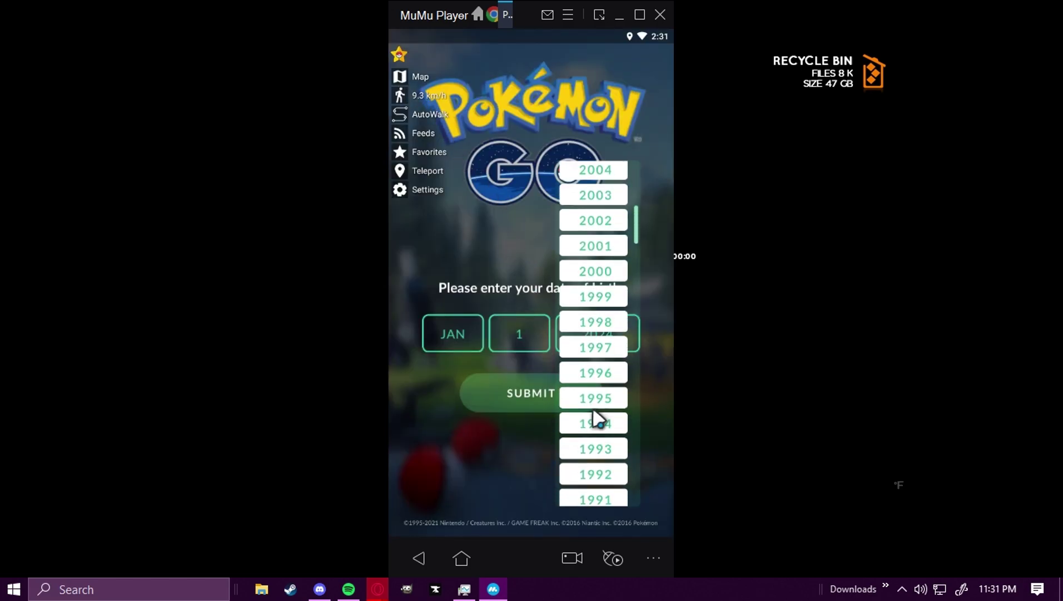
click(599, 428)
click(597, 399)
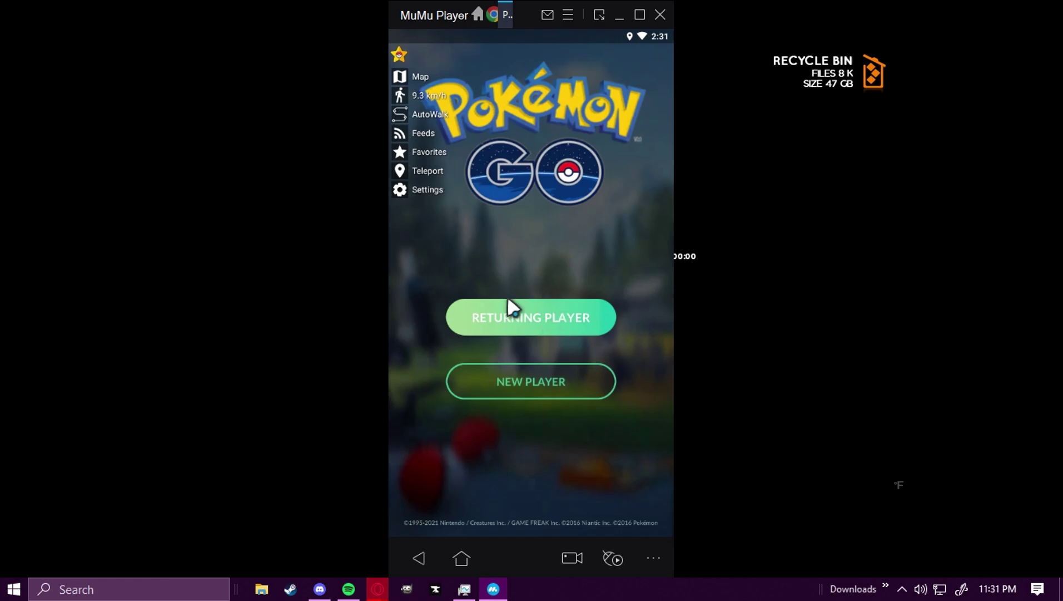
Sign in to Pokémon GO as a returning player with the Google account.
click(544, 314)
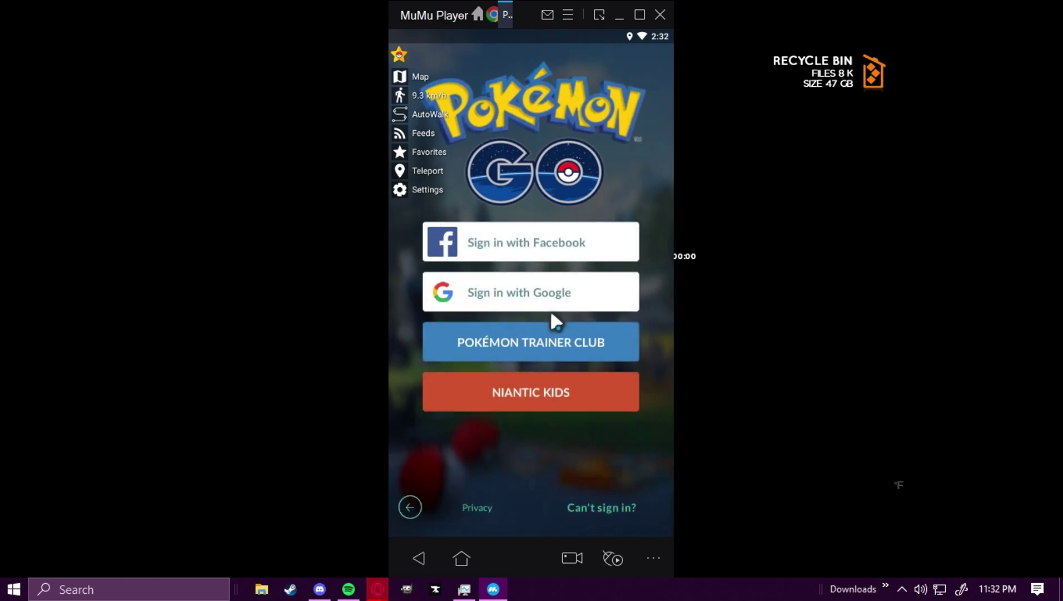
click(607, 334)
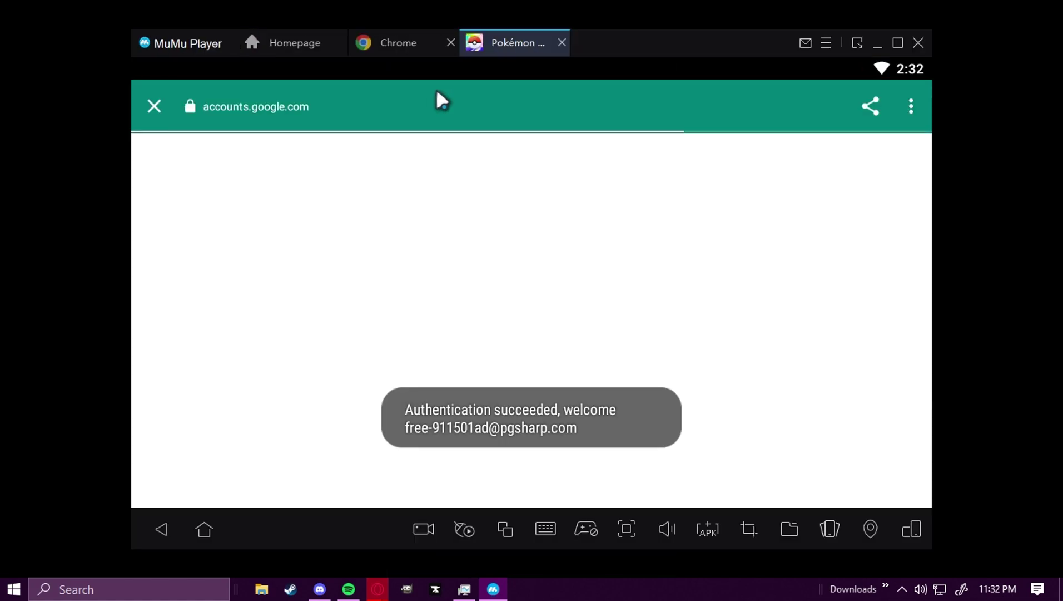
click(580, 400)
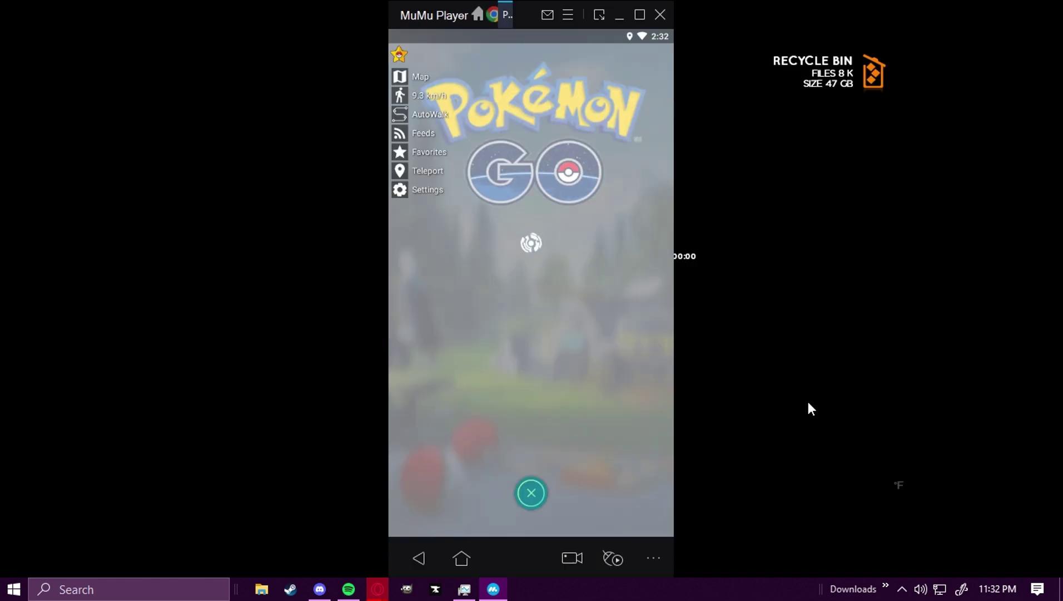
Dismiss the surroundings safety warning and move the PGSharp joystick away from its menu to the opposite side of the map.
click(392, 58)
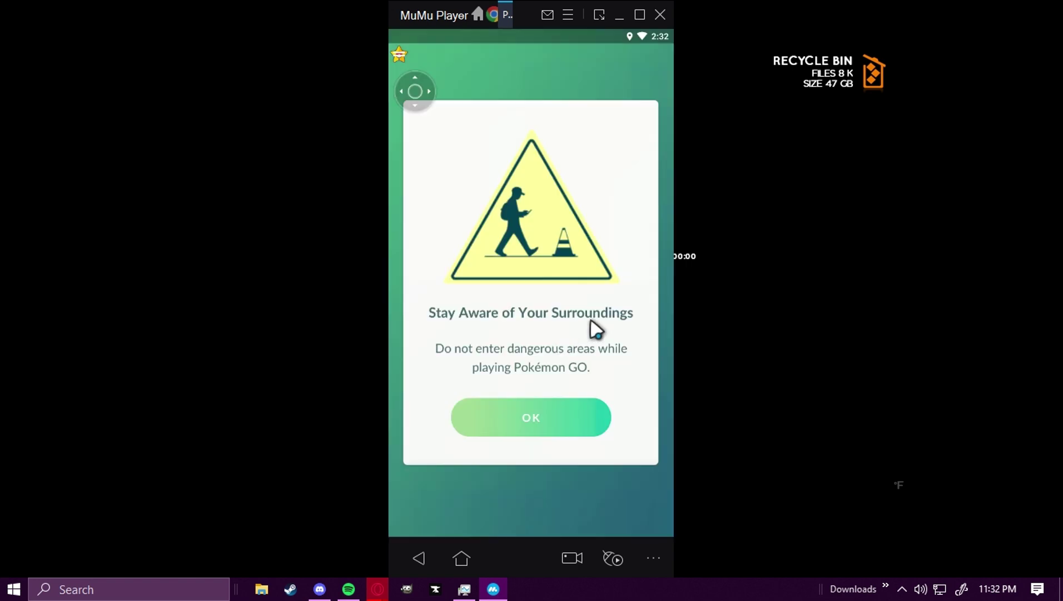
click(556, 428)
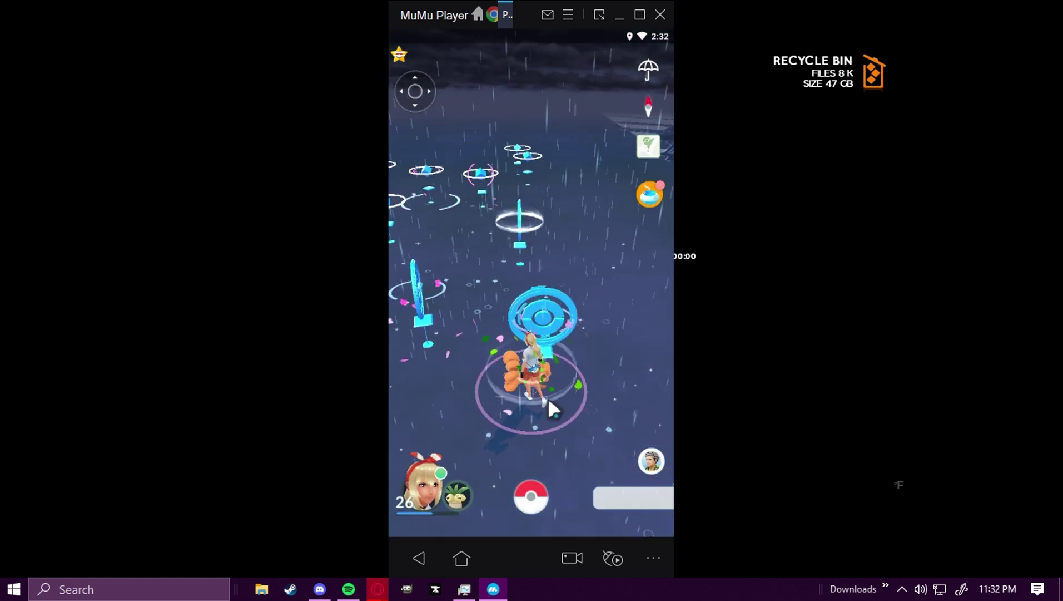
drag(395, 54, 546, 446)
Enable Native Refresh Rate in the game's Advanced Settings and return to the map.
click(533, 498)
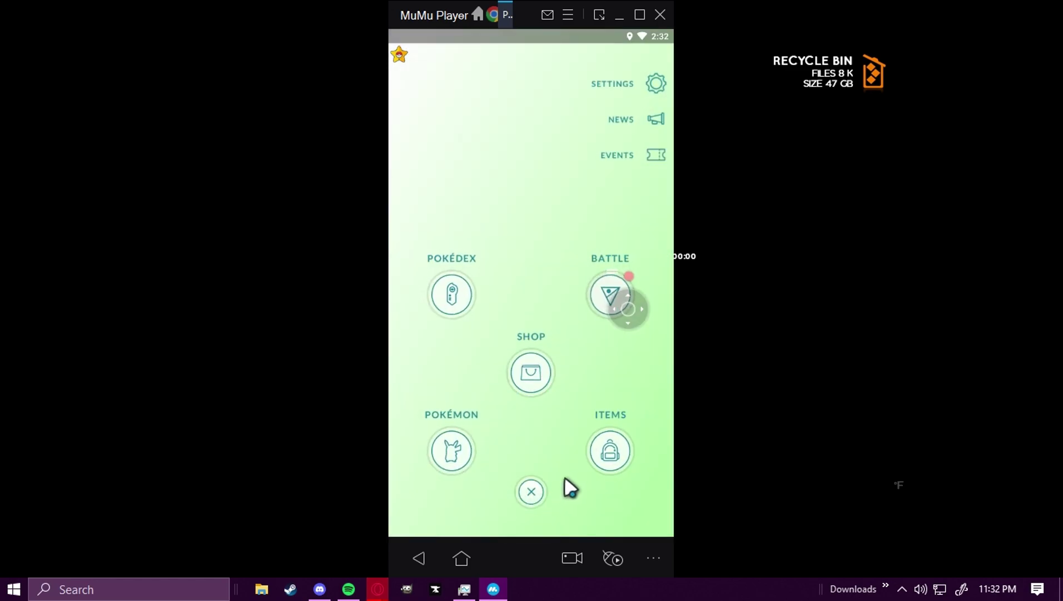
click(637, 91)
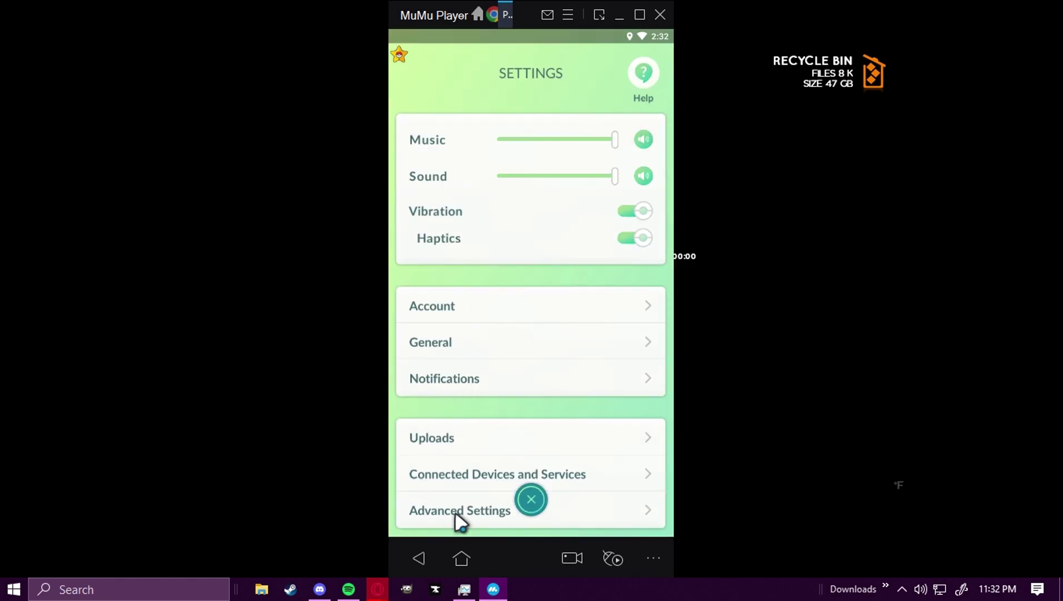
click(519, 510)
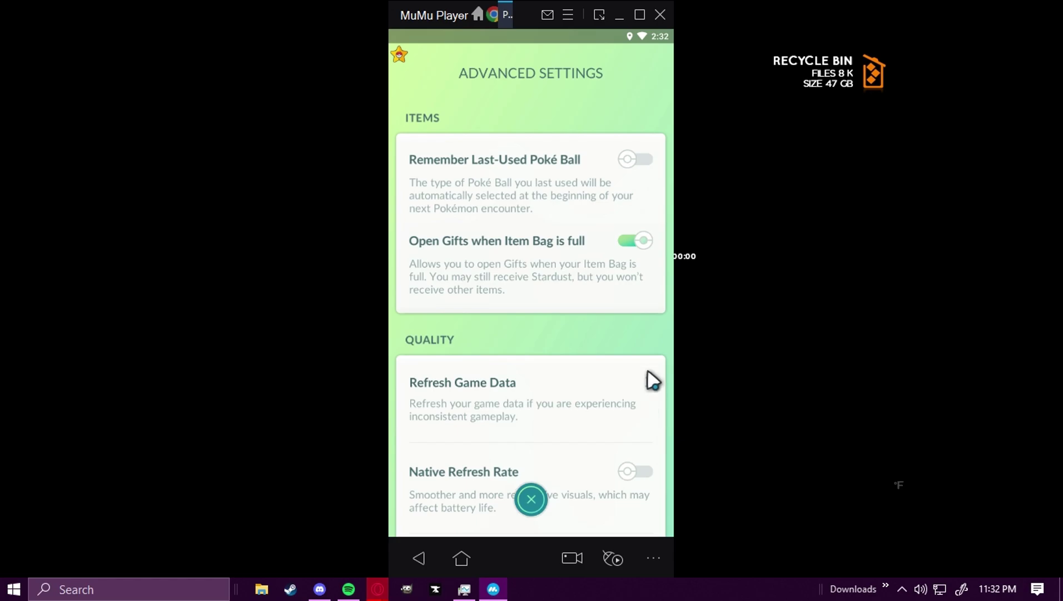
click(635, 474)
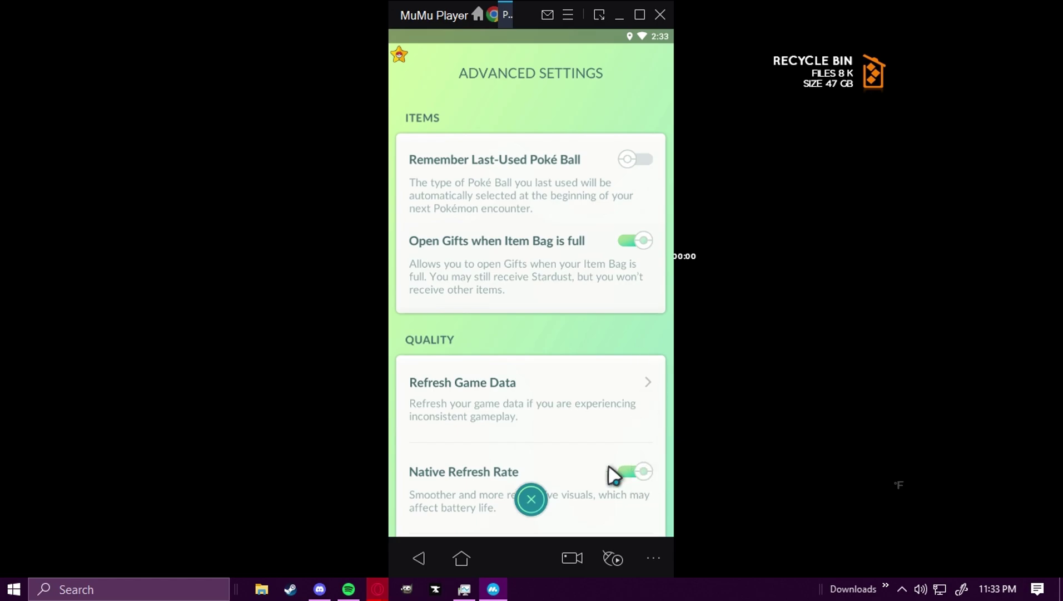
click(531, 499)
click(531, 499)
Review the list of free and locked features in the PGSharp settings, from Hide Trainer Name down to Export and Import.
drag(519, 270, 600, 366)
drag(546, 296, 461, 244)
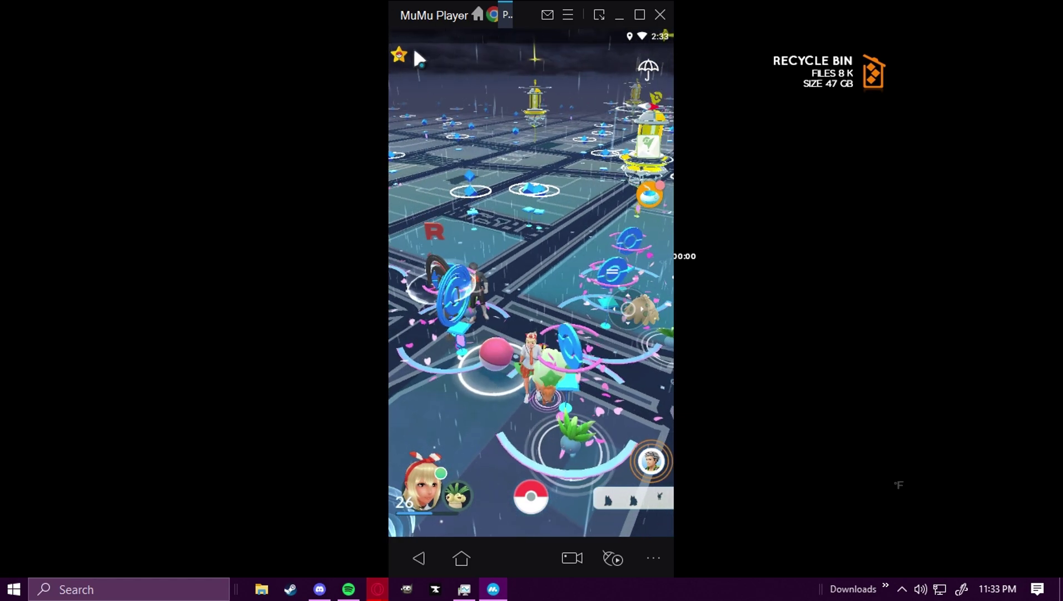
click(399, 54)
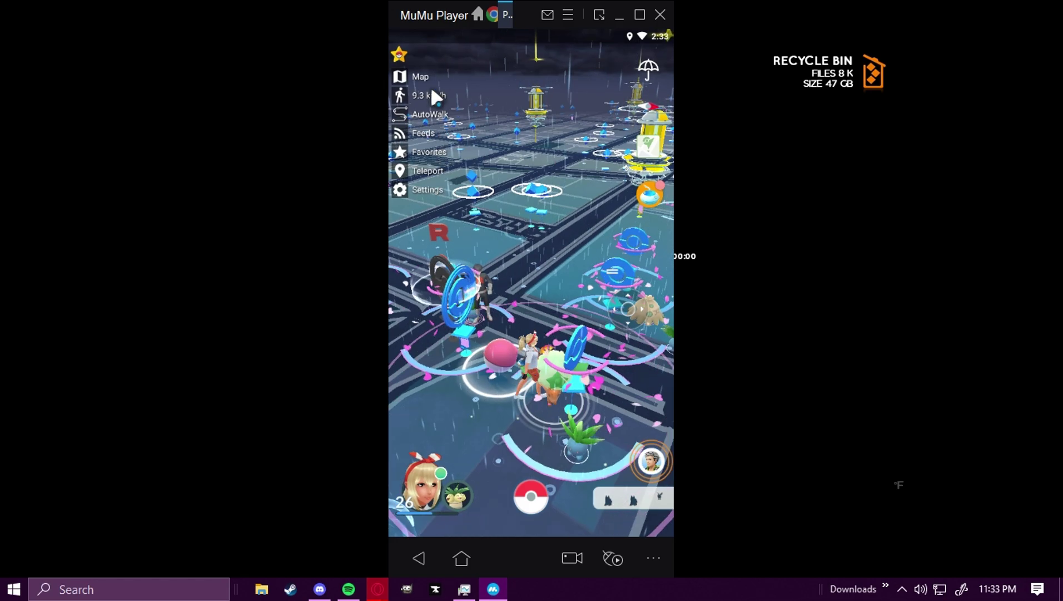
click(426, 189)
scroll(565, 181, down, 7)
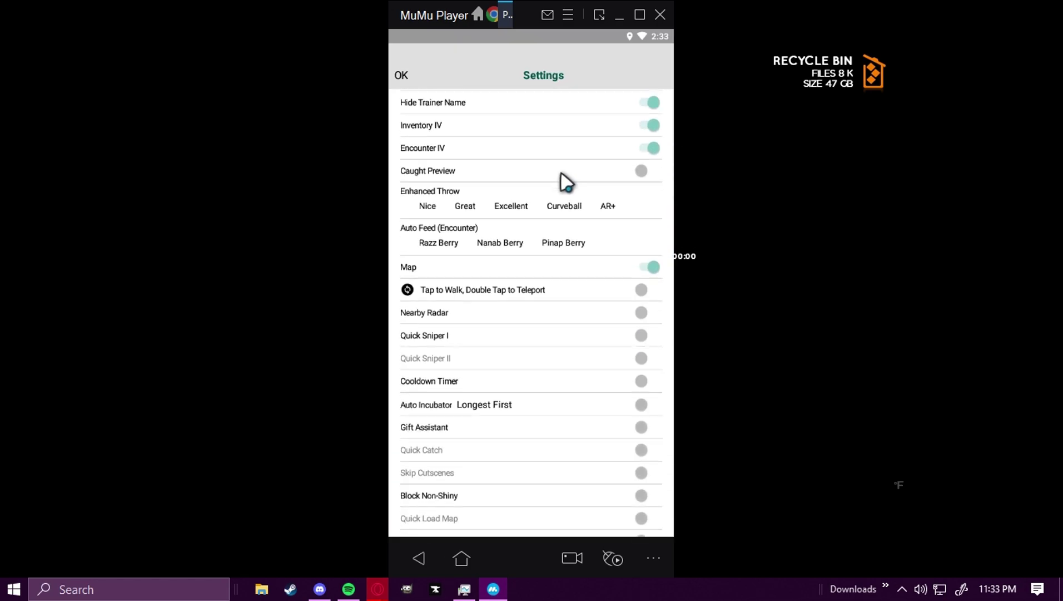
scroll(550, 161, down, 4)
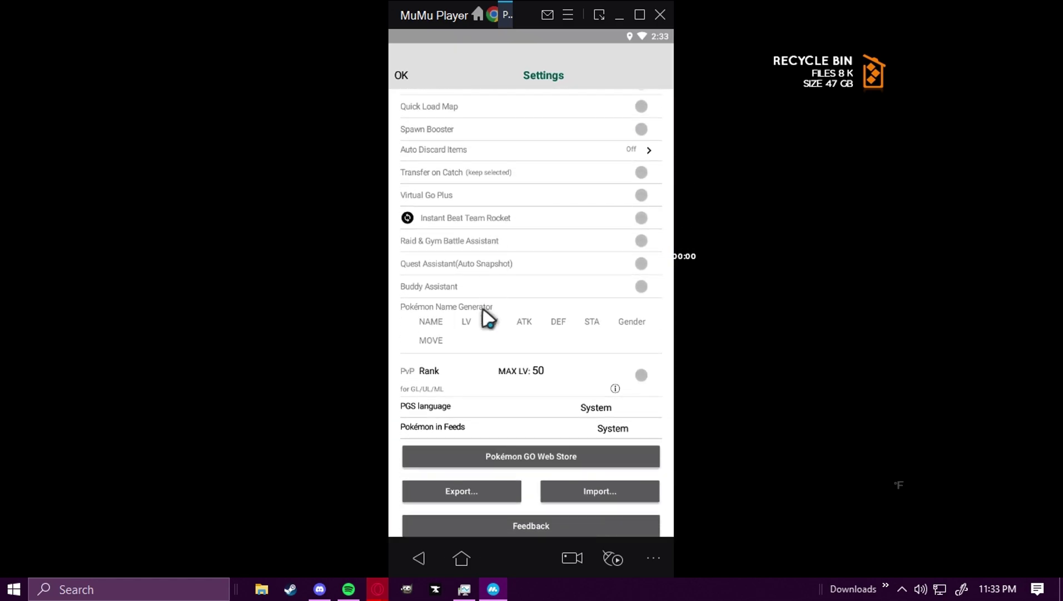
scroll(477, 273, up, 4)
scroll(534, 333, up, 7)
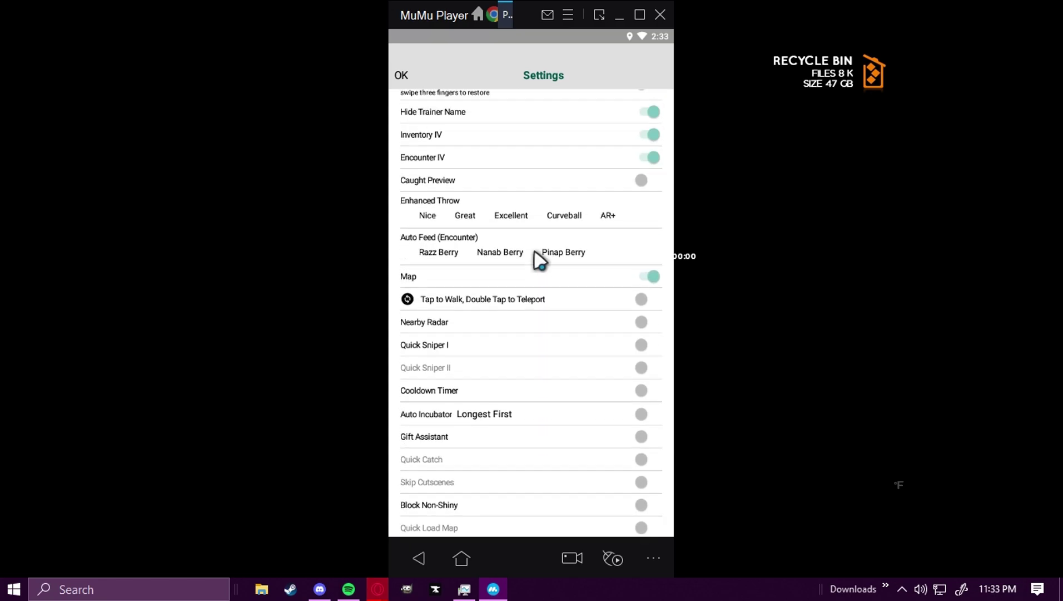
click(401, 75)
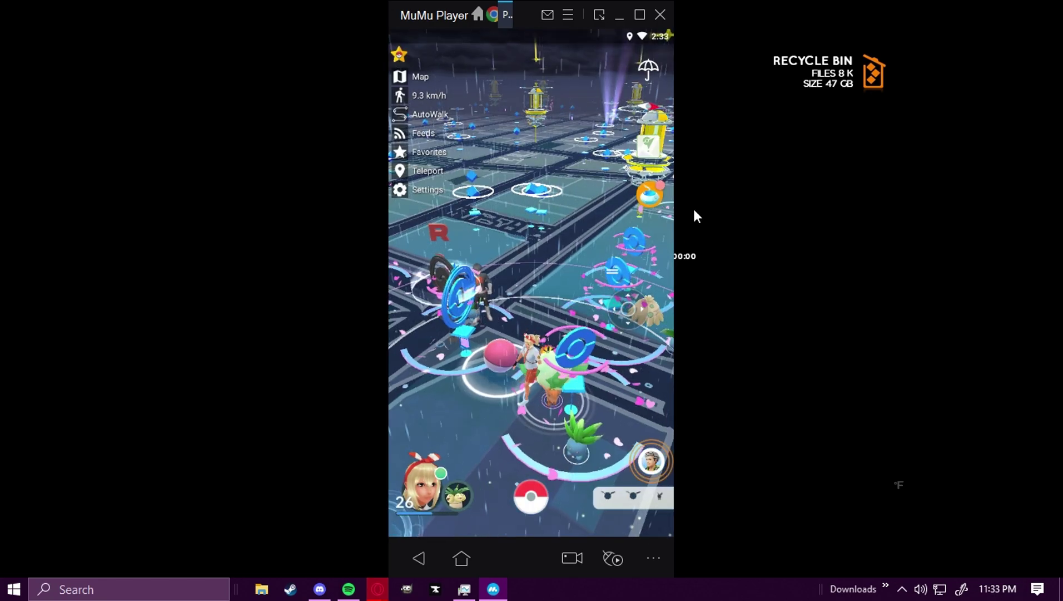
drag(625, 347, 606, 334)
click(608, 339)
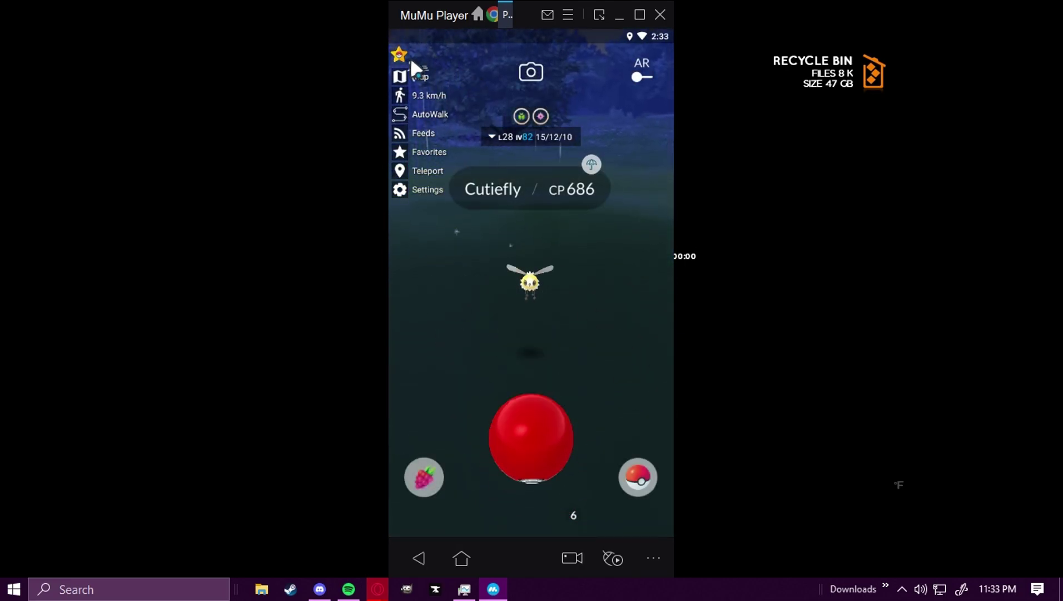
click(427, 67)
Encounter the wild Voltorb, throw Poké Balls to catch it, and close the catch reward and Pokémon summary.
mouse_move(555, 273)
mouse_down()
mouse_move(561, 356)
mouse_move(548, 274)
mouse_move(585, 331)
mouse_move(487, 233)
mouse_move(543, 266)
mouse_up()
click(498, 383)
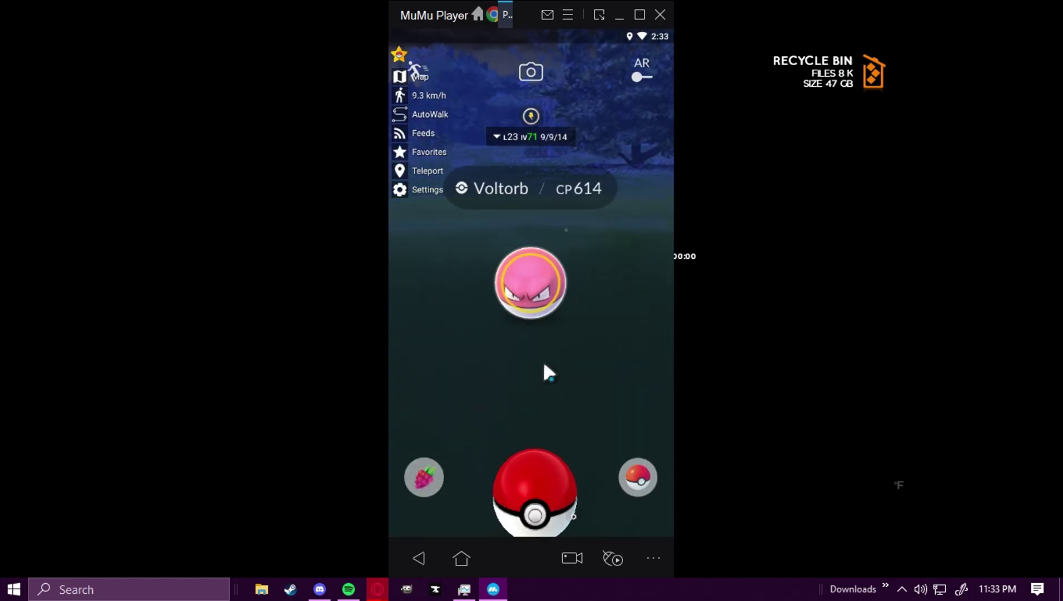
drag(531, 496, 574, 345)
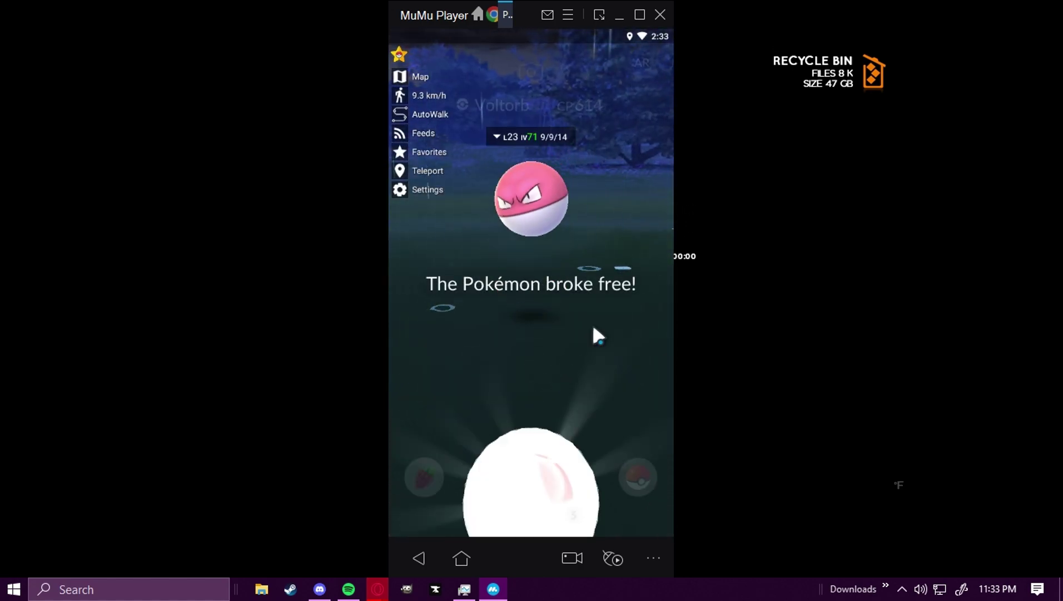
drag(533, 498, 548, 240)
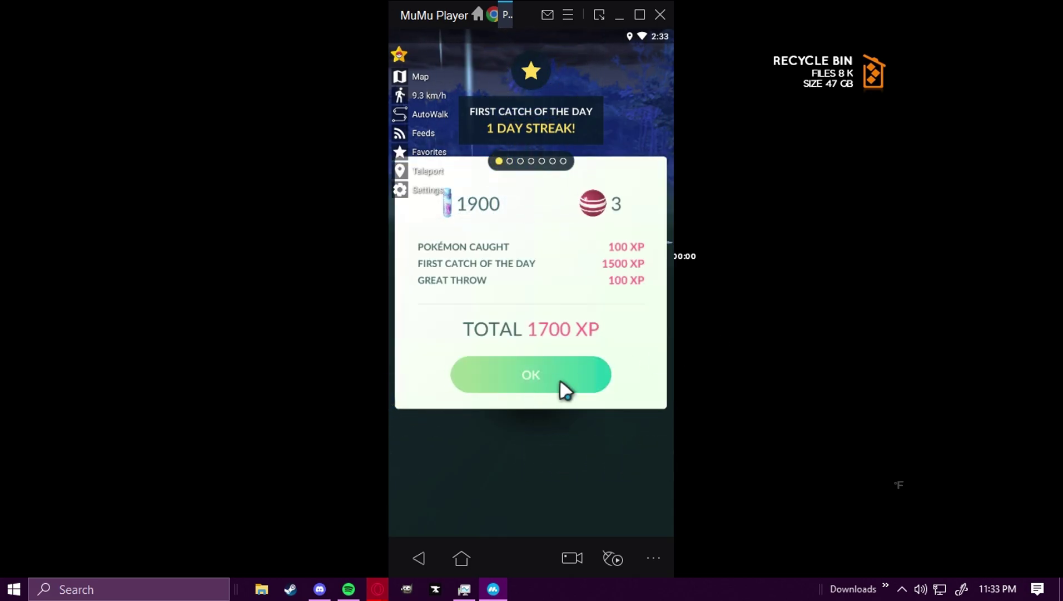
mouse_move(565, 387)
mouse_down()
mouse_move(624, 385)
mouse_move(485, 369)
mouse_up()
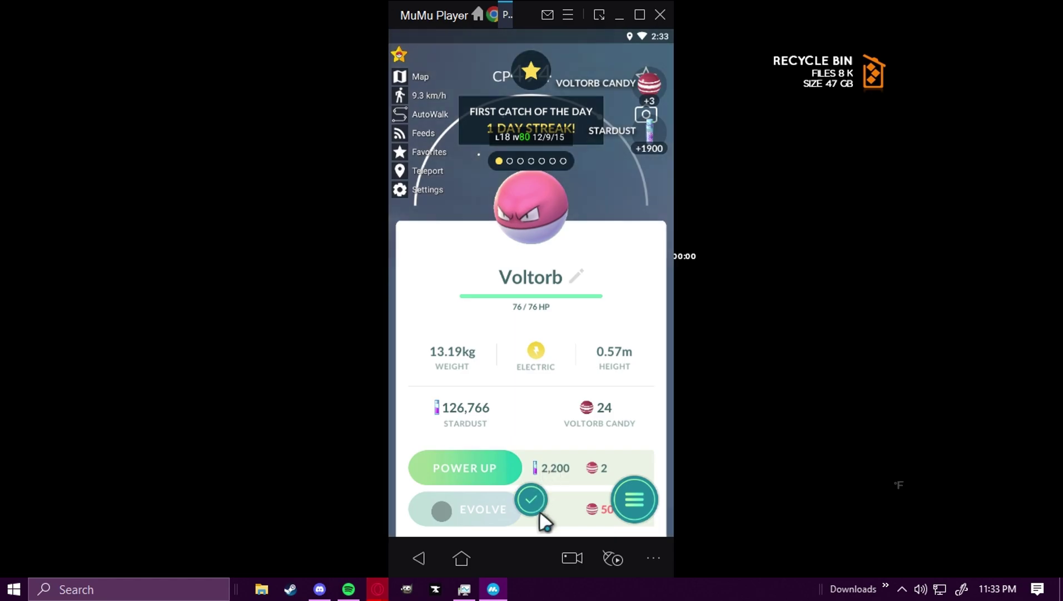
click(532, 505)
Open a PokéStop beside the trainer on the map.
mouse_move(588, 221)
mouse_down()
mouse_move(642, 297)
mouse_move(623, 220)
mouse_up()
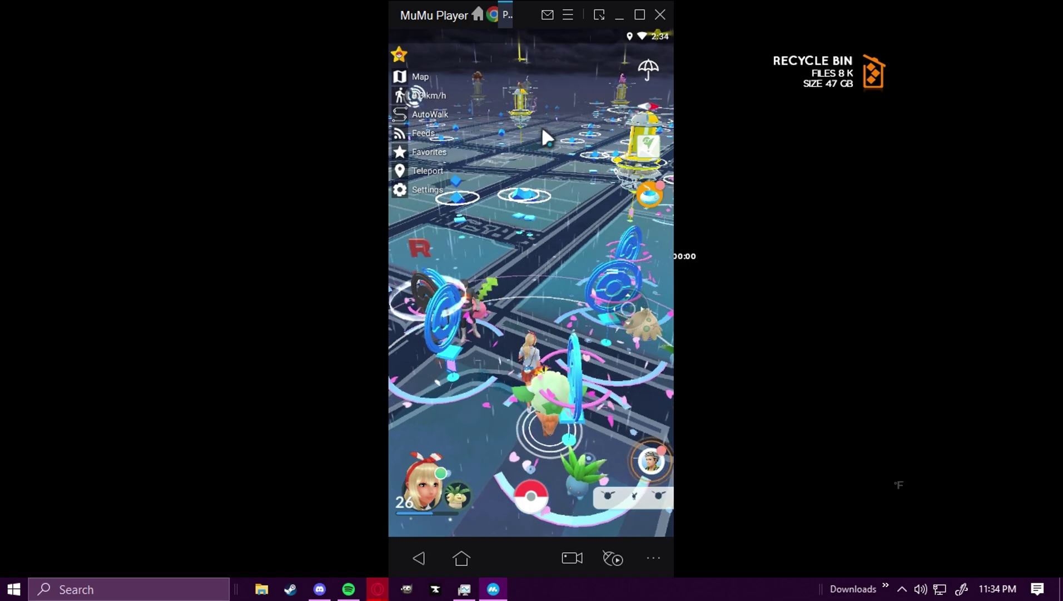
click(537, 340)
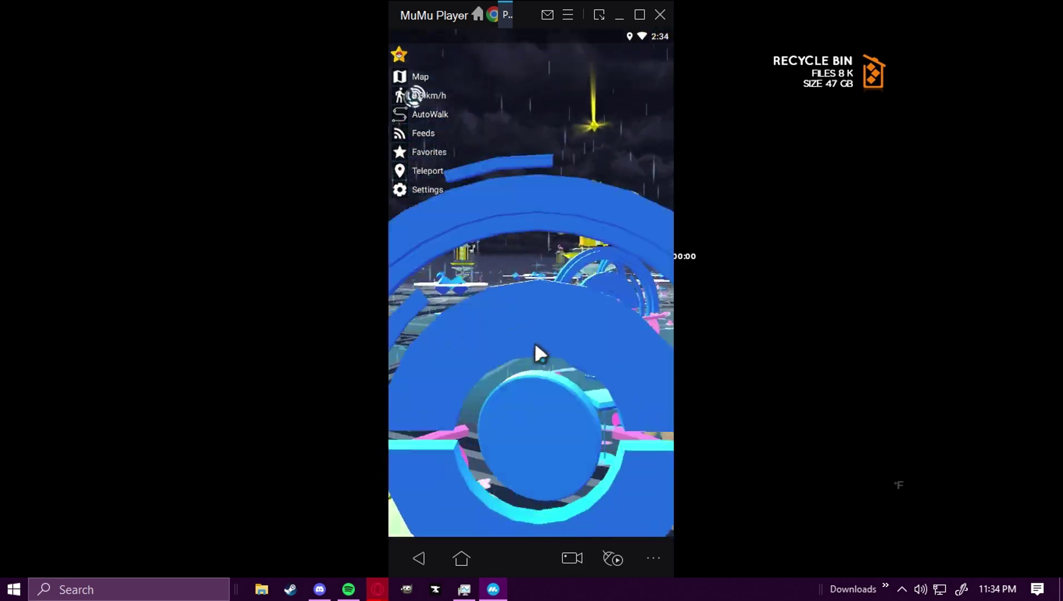